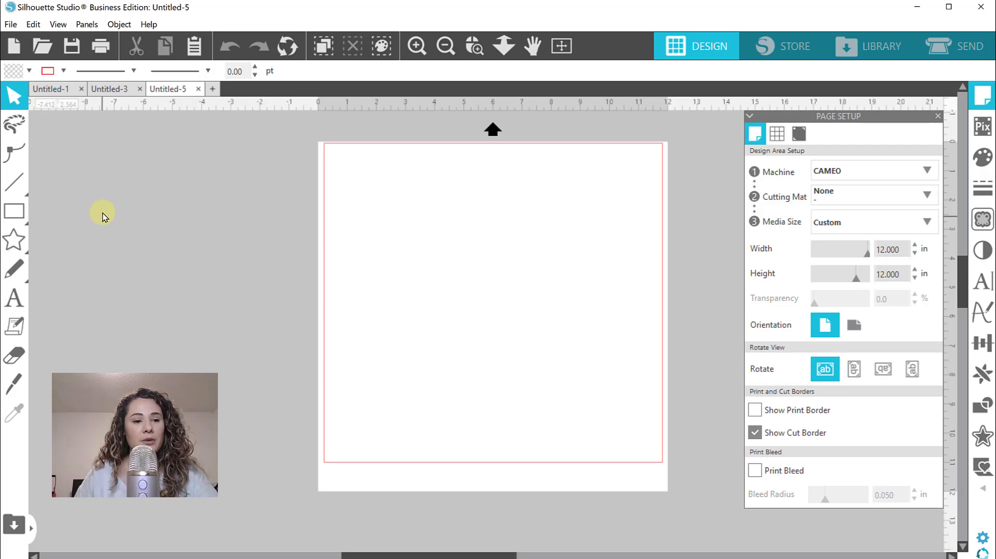
Step: Draw a 9.445 × 5.620 in rounded rectangle across the upper page and select it
{"action": "left_click", "coordinate": [14, 211]}
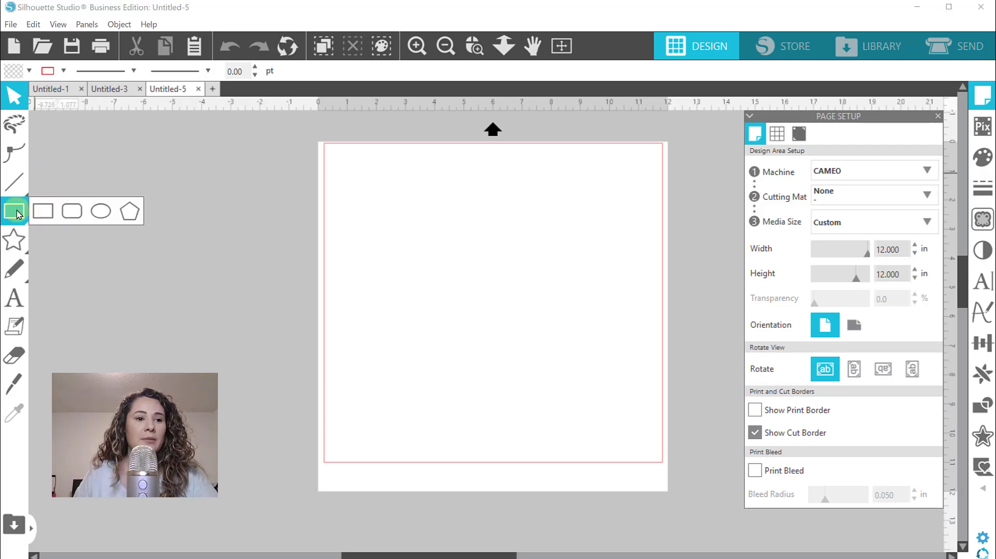
{"action": "left_click", "coordinate": [70, 211]}
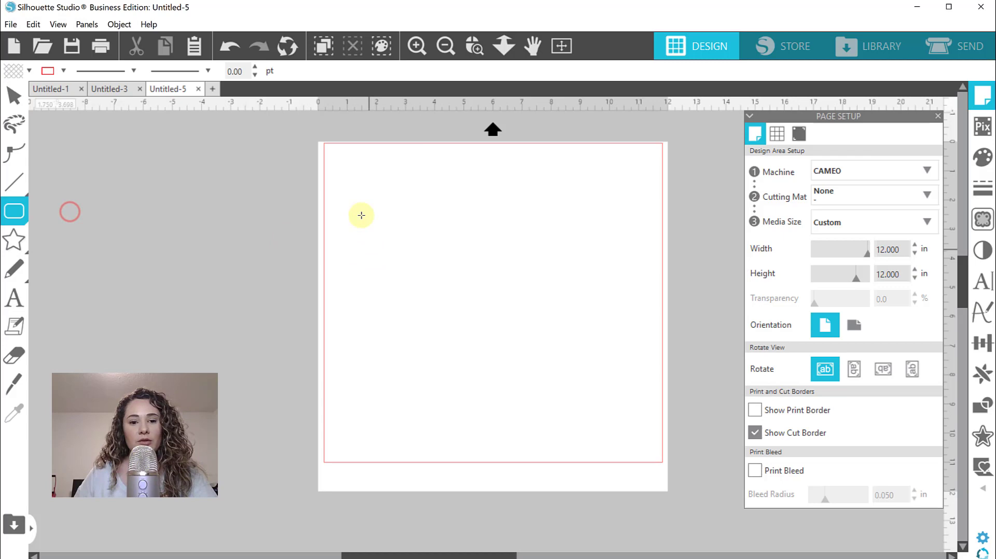
{"action": "mouse_move", "coordinate": [361, 187]}
{"action": "left_mouse_down"}
{"action": "mouse_move", "coordinate": [469, 295]}
{"action": "mouse_move", "coordinate": [581, 350]}
{"action": "mouse_move", "coordinate": [636, 350]}
{"action": "left_mouse_up"}
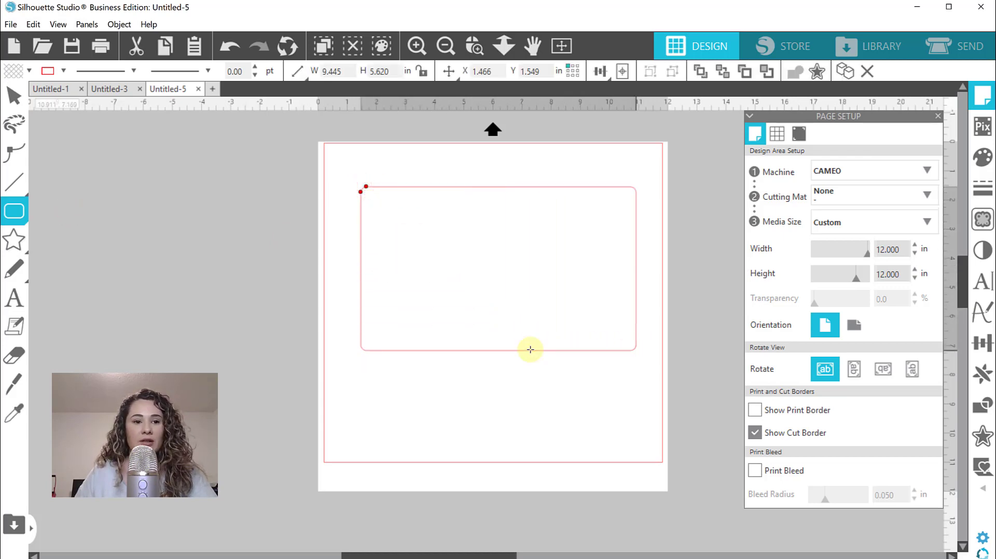
{"action": "key", "text": "v"}
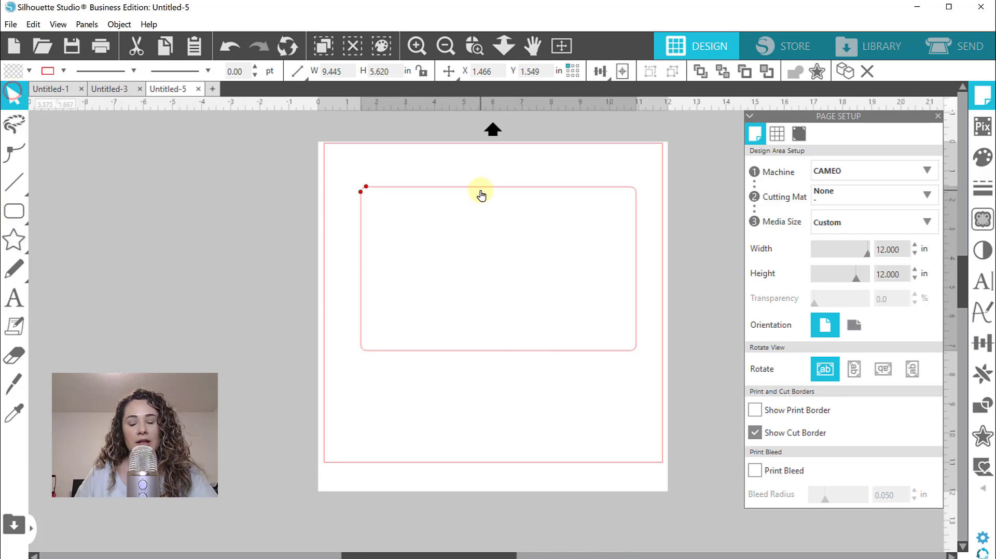
{"action": "left_click_drag", "start_coordinate": [481, 195], "coordinate": [475, 191]}
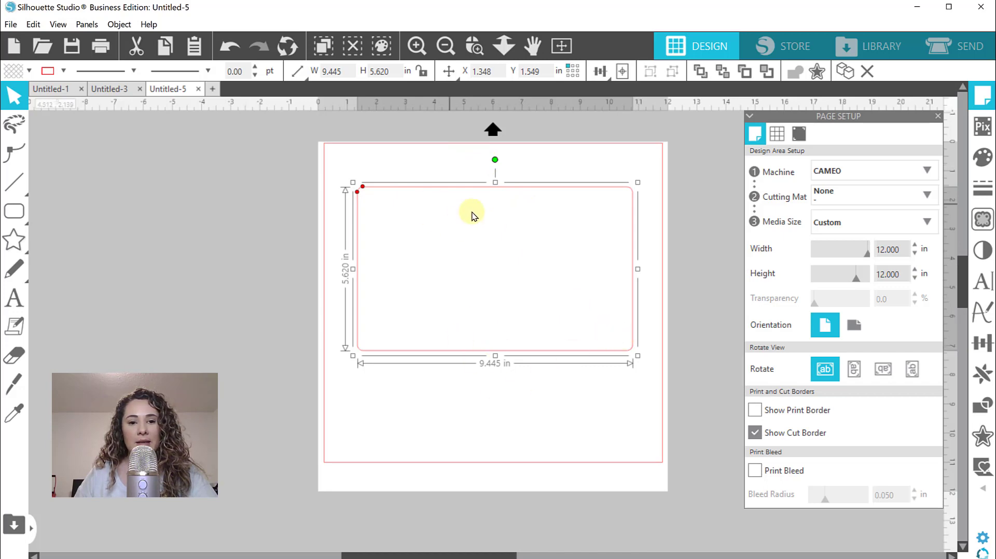
{"action": "left_click", "coordinate": [846, 328]}
{"action": "left_click", "coordinate": [836, 325]}
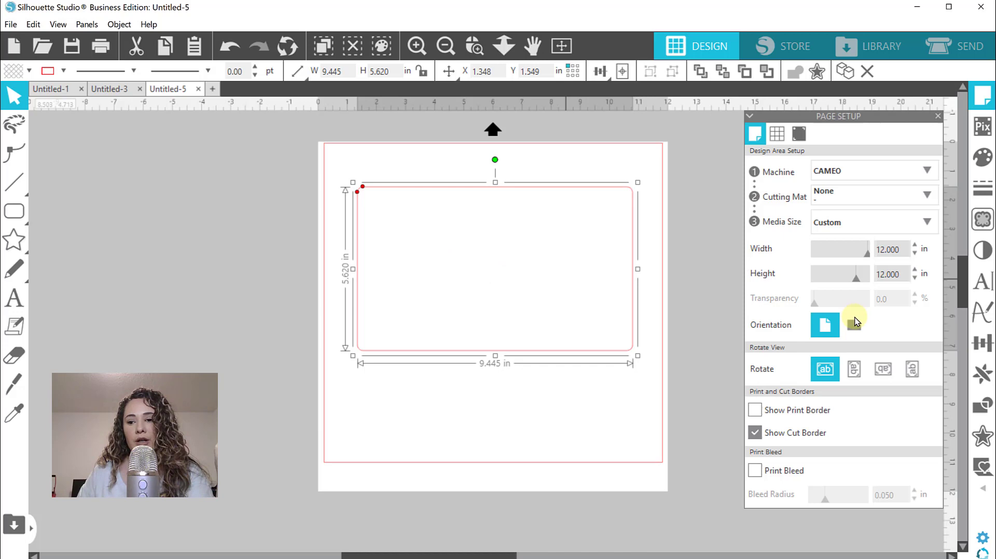
Step: Create an outward offset of the rounded rectangle with a 0.02 in distance
{"action": "left_click", "coordinate": [982, 441]}
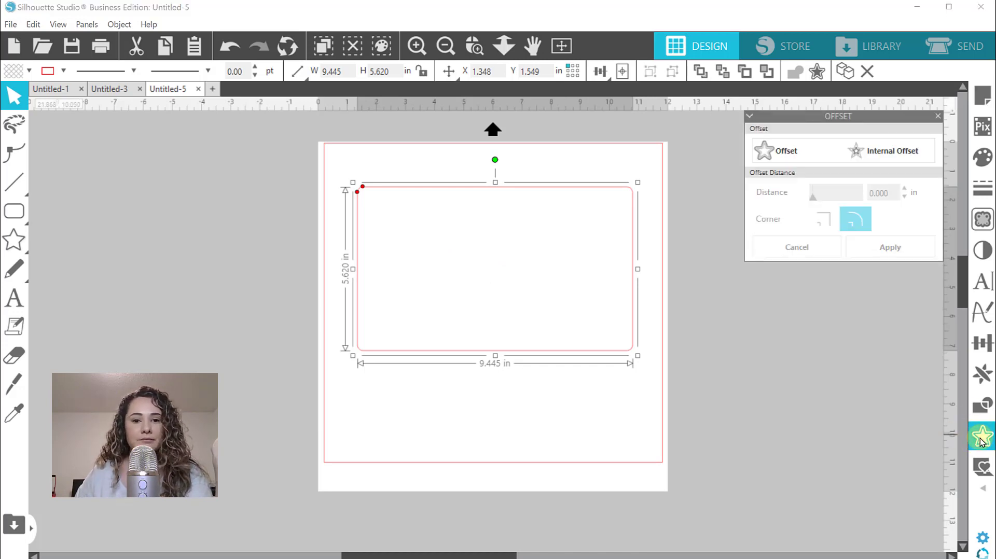
{"action": "left_click", "coordinate": [779, 153]}
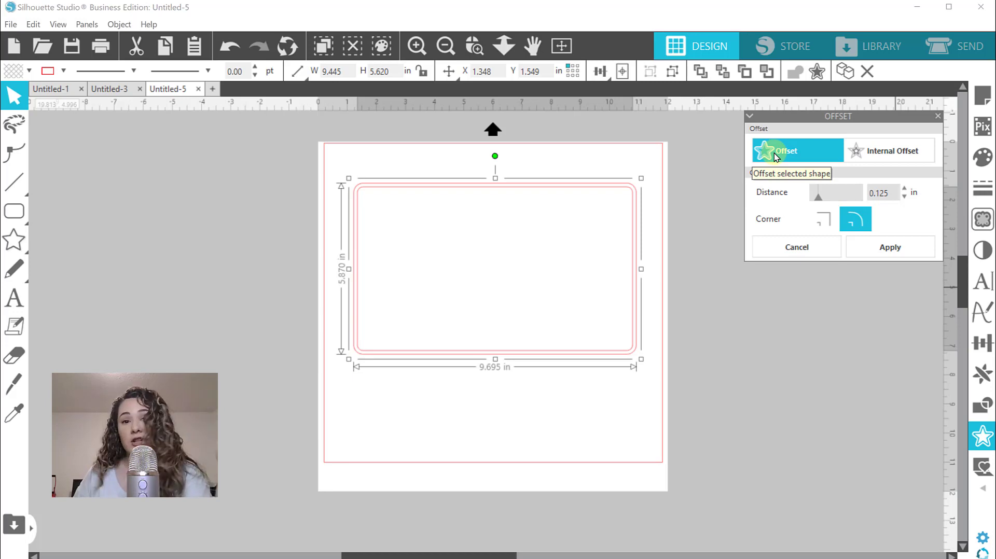
{"action": "left_click_drag", "start_coordinate": [891, 192], "coordinate": [863, 191]}
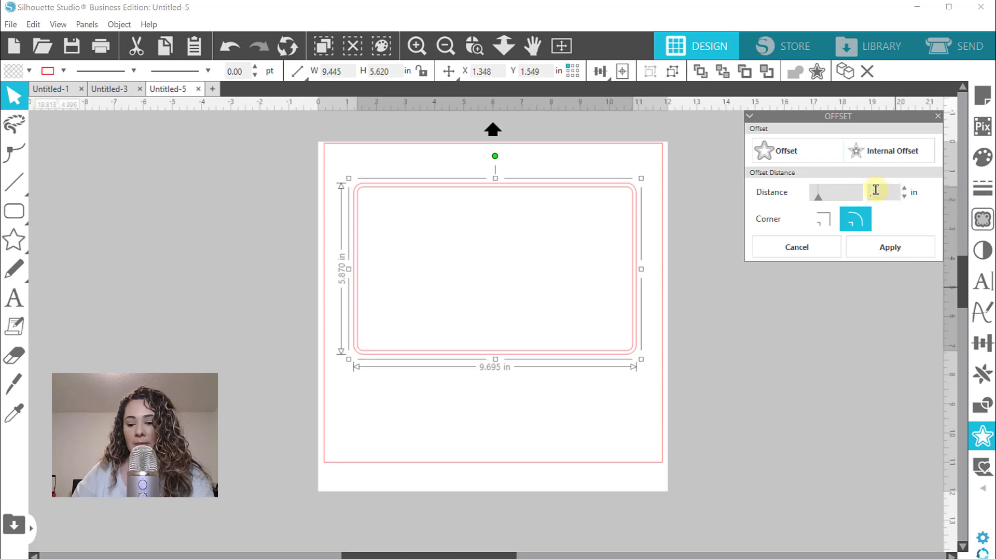
{"action": "type", "text": ".02"}
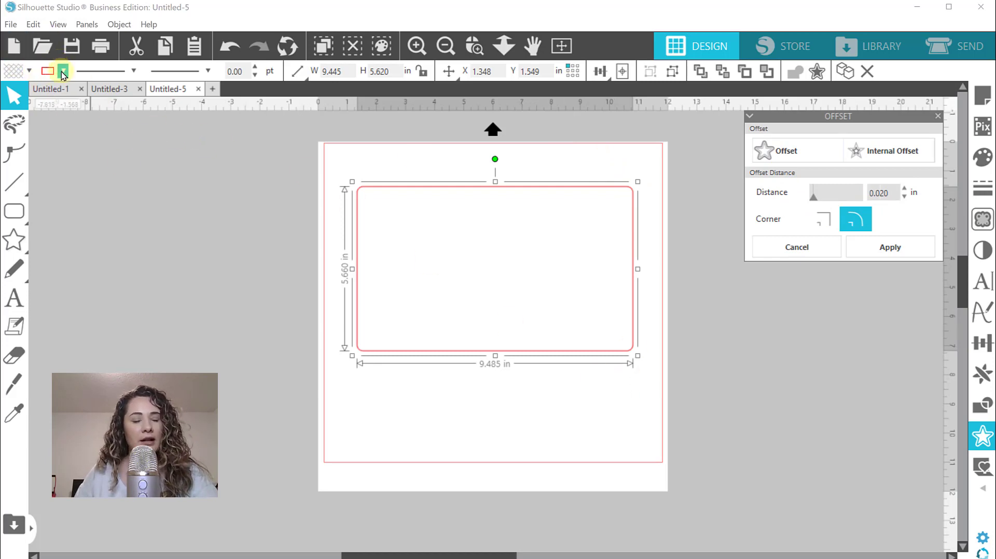
Step: Give the original a blue outline, move it off the page left, and keep the offset near the top
{"action": "left_click", "coordinate": [62, 75]}
{"action": "left_click", "coordinate": [64, 89]}
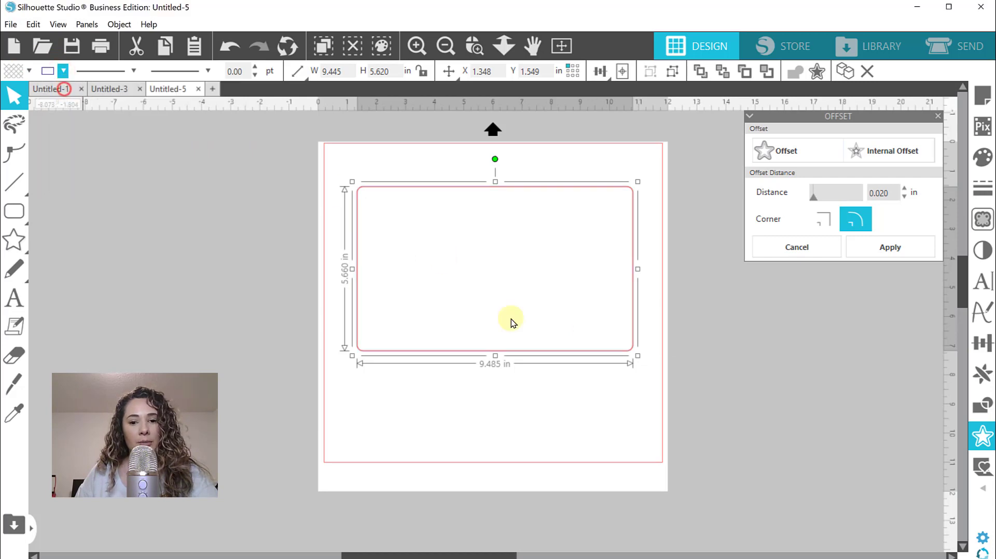
{"action": "left_click_drag", "start_coordinate": [621, 358], "coordinate": [663, 420]}
{"action": "left_click", "coordinate": [511, 195]}
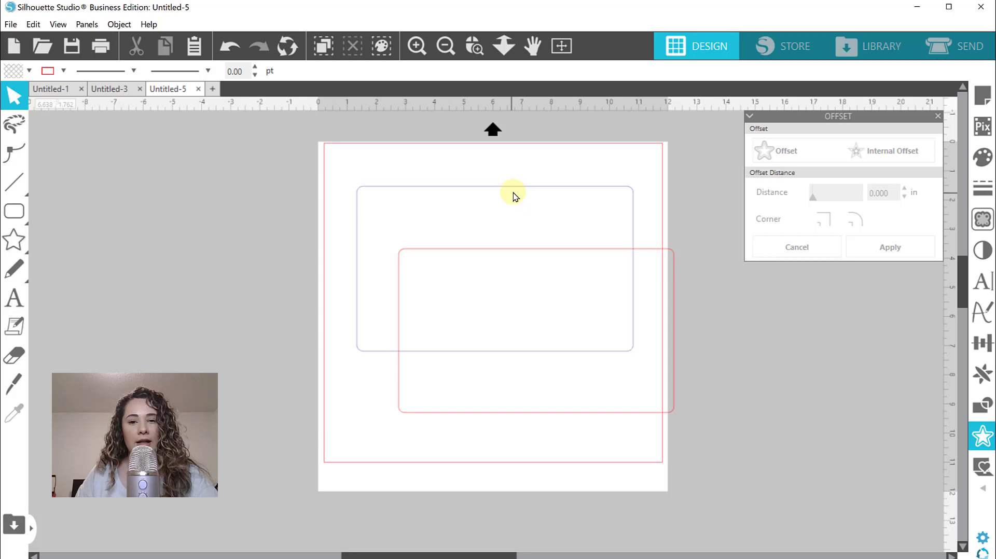
{"action": "left_click_drag", "start_coordinate": [515, 187], "coordinate": [78, 174]}
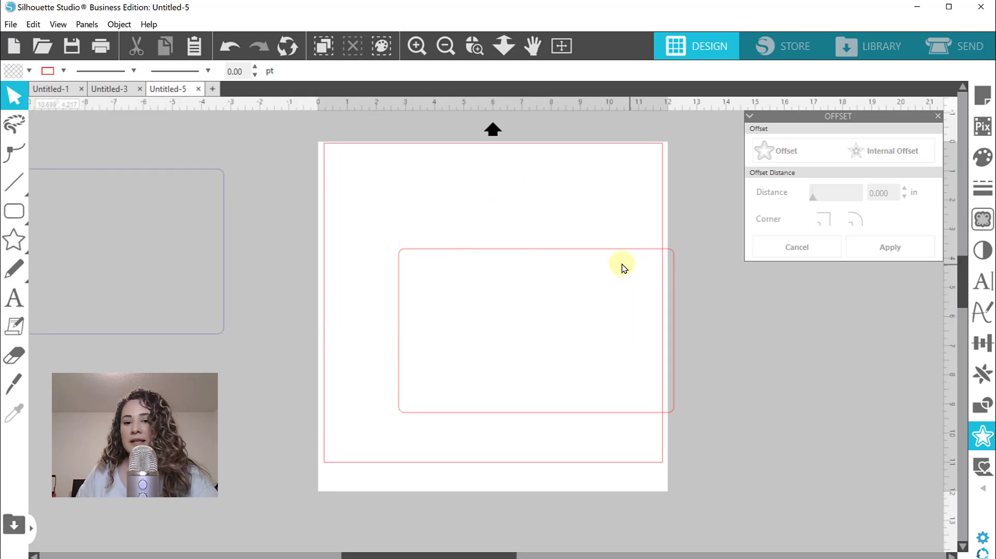
{"action": "left_click_drag", "start_coordinate": [601, 251], "coordinate": [556, 185]}
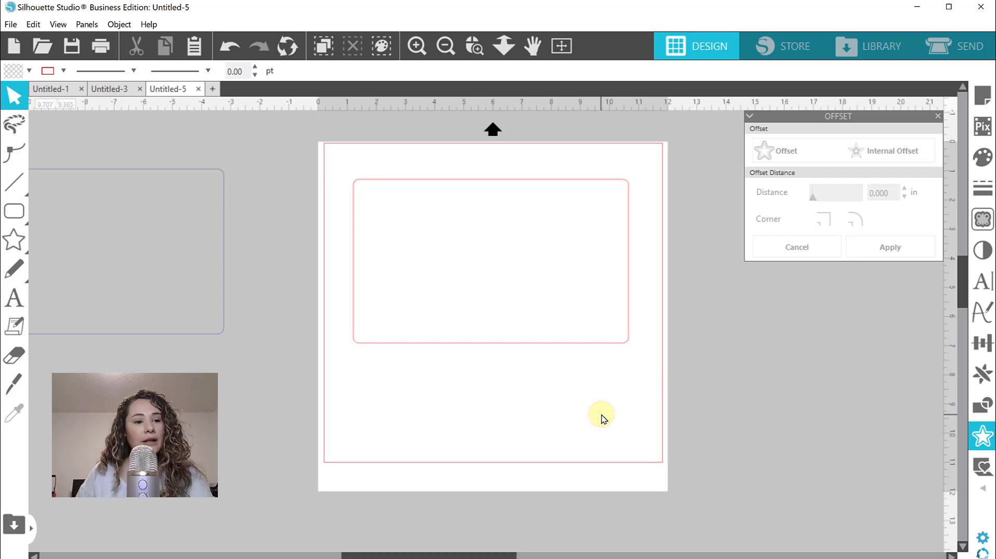
Step: Draw a wide rectangle band across the tag's middle and fill it white
{"action": "left_click", "coordinate": [14, 211]}
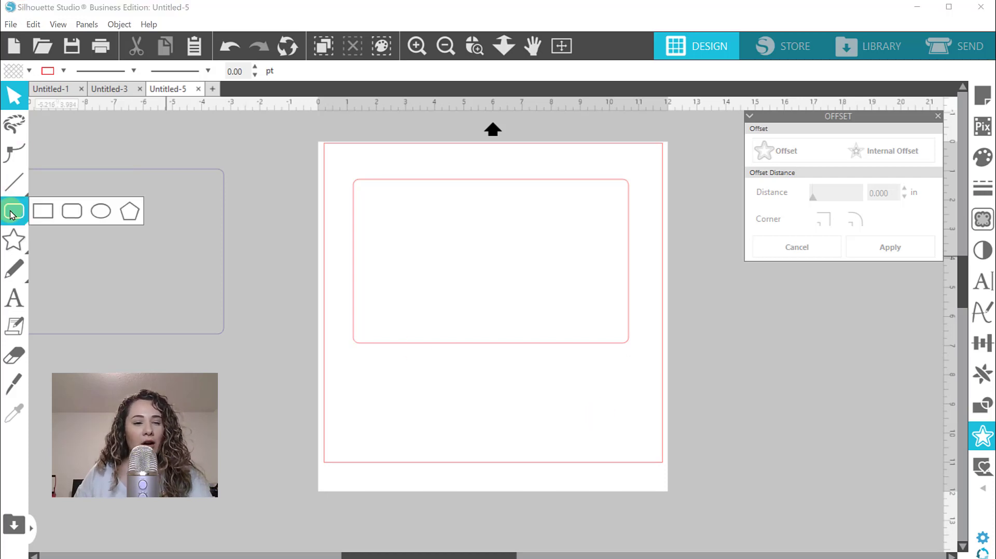
{"action": "left_click", "coordinate": [39, 209]}
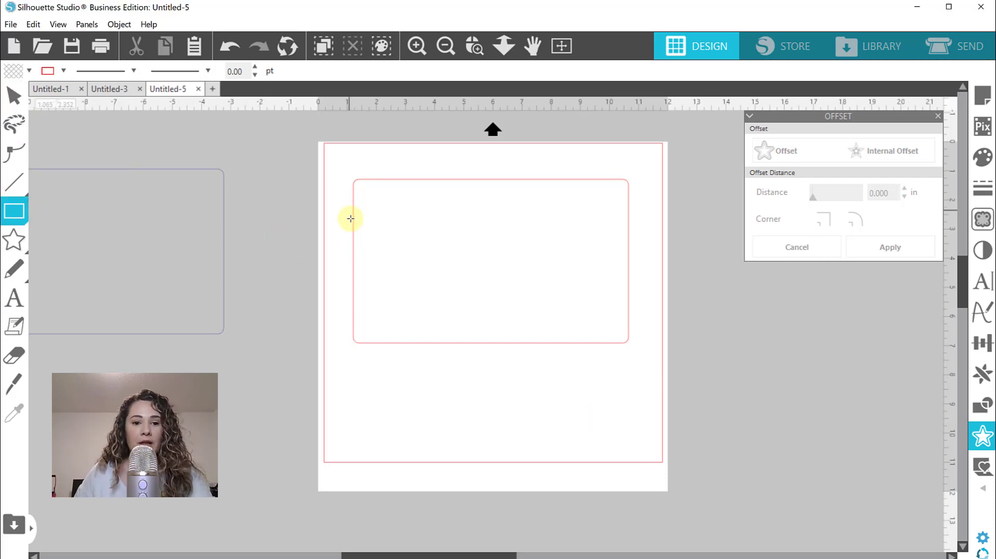
{"action": "left_click_drag", "start_coordinate": [342, 222], "coordinate": [646, 321]}
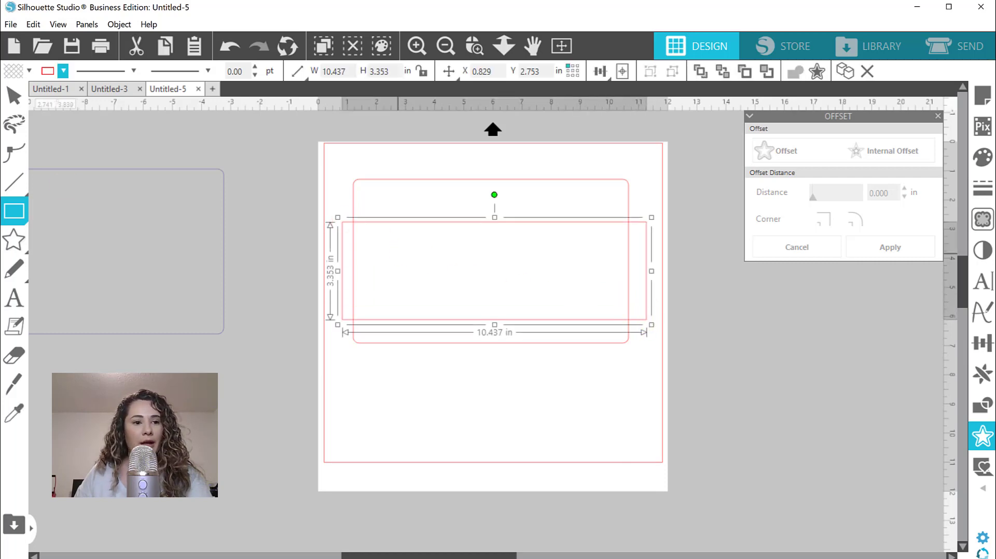
{"action": "left_click", "coordinate": [2, 98]}
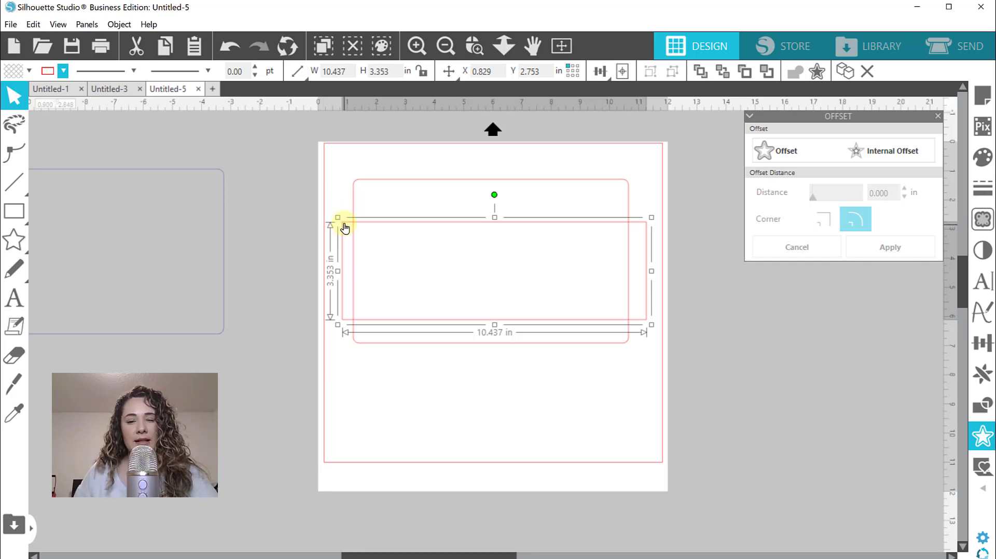
{"action": "left_click", "coordinate": [29, 71]}
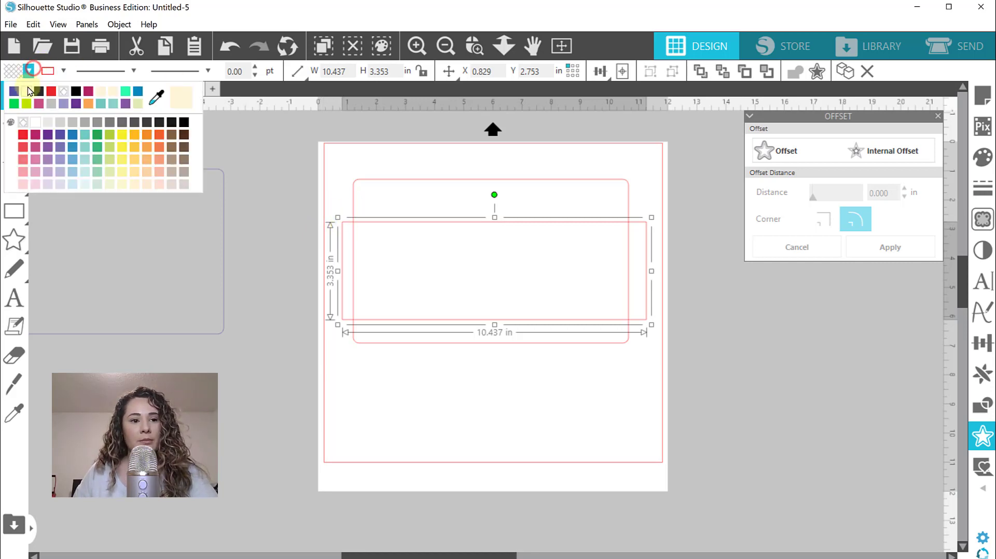
{"action": "left_click", "coordinate": [29, 92]}
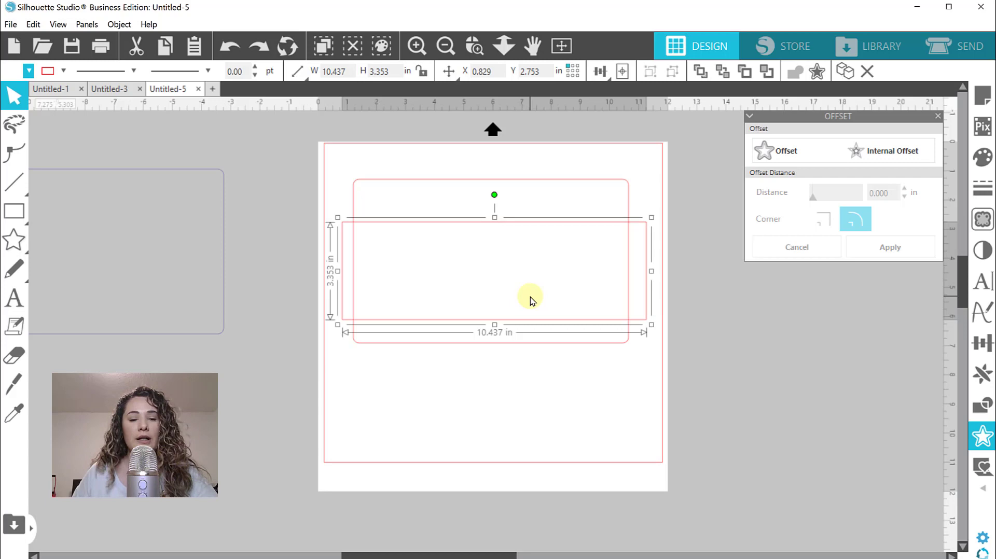
{"action": "left_click", "coordinate": [16, 70]}
{"action": "left_click", "coordinate": [14, 89]}
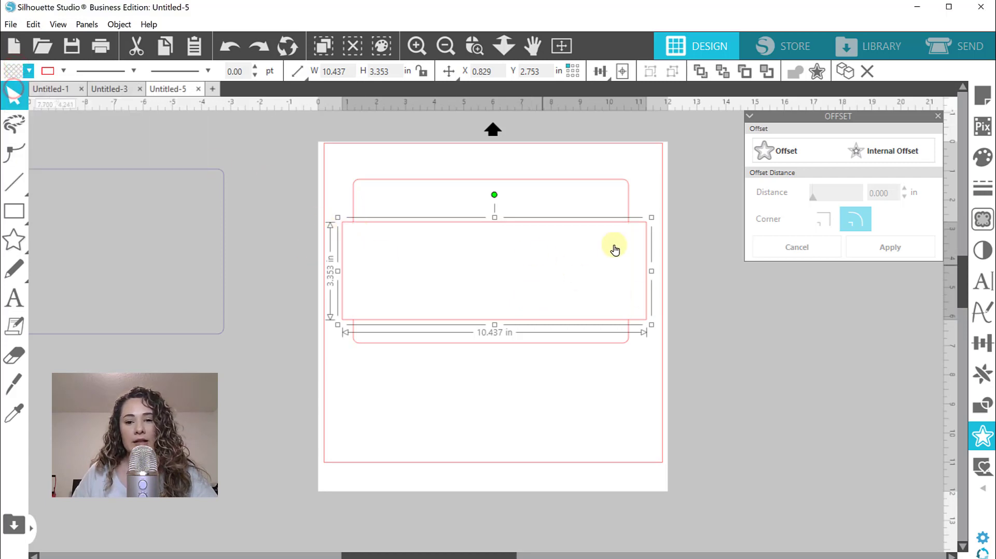
Step: Fill the rounded rectangle tag black
{"action": "left_click", "coordinate": [596, 388]}
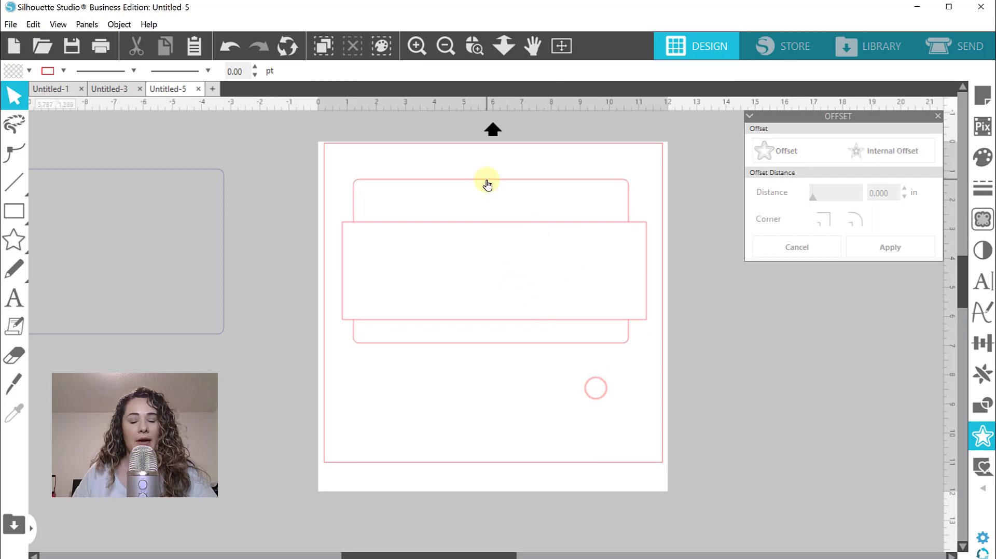
{"action": "left_click", "coordinate": [487, 181]}
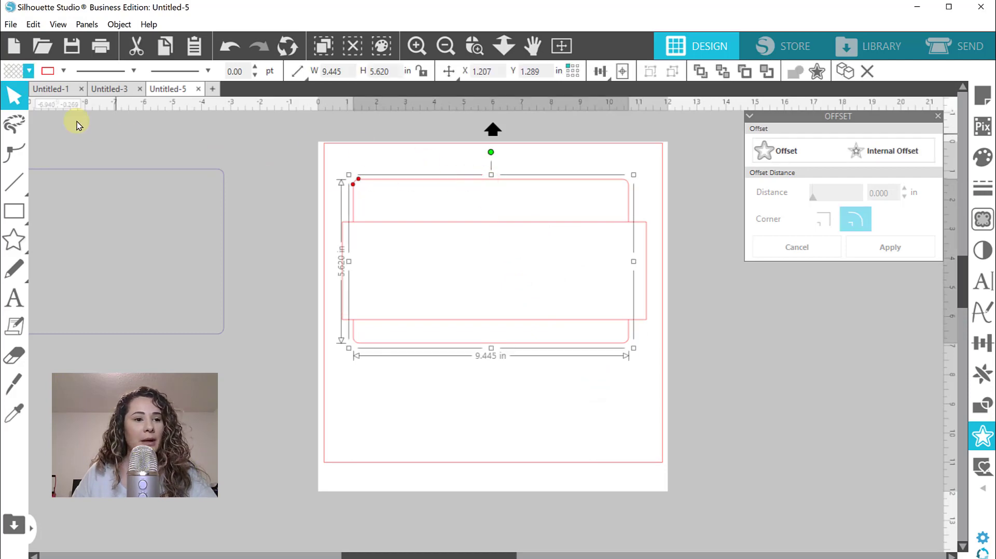
{"action": "left_click", "coordinate": [29, 71]}
{"action": "left_click", "coordinate": [39, 92]}
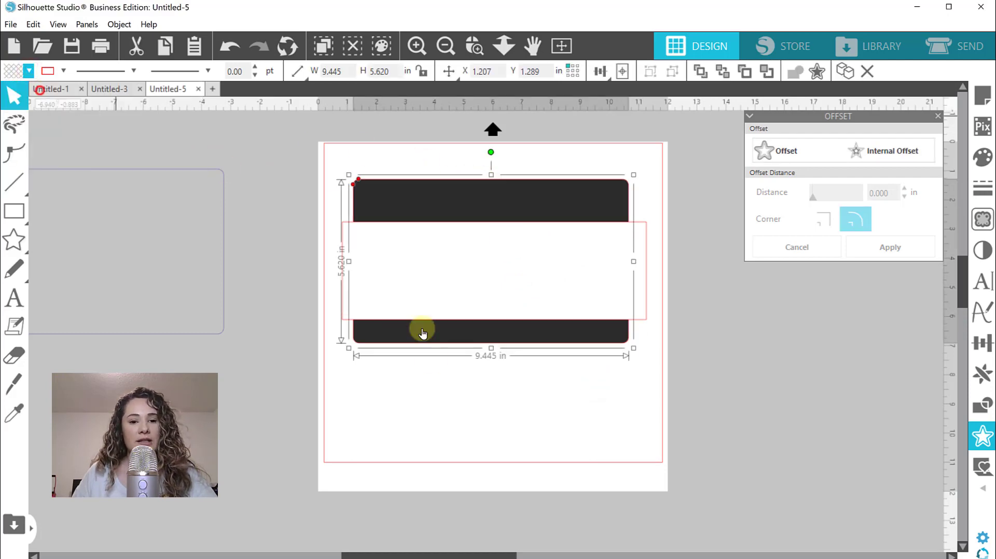
{"action": "left_click", "coordinate": [422, 409]}
Step: Nudge the white band lower and raise its top edge, making it 10.437 × 3.495 in
{"action": "left_click", "coordinate": [457, 295]}
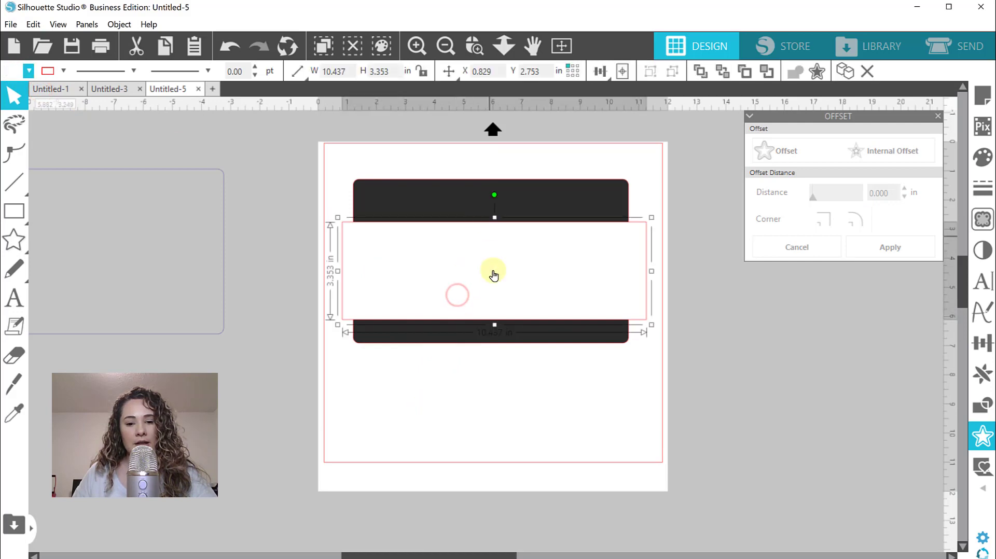
{"action": "left_click_drag", "start_coordinate": [493, 269], "coordinate": [493, 276]}
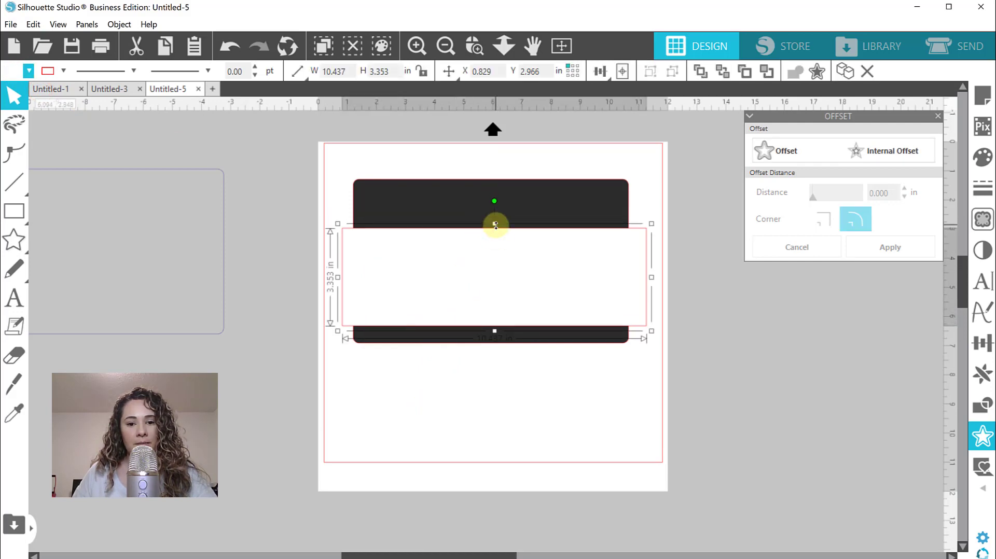
{"action": "left_click_drag", "start_coordinate": [496, 227], "coordinate": [495, 222]}
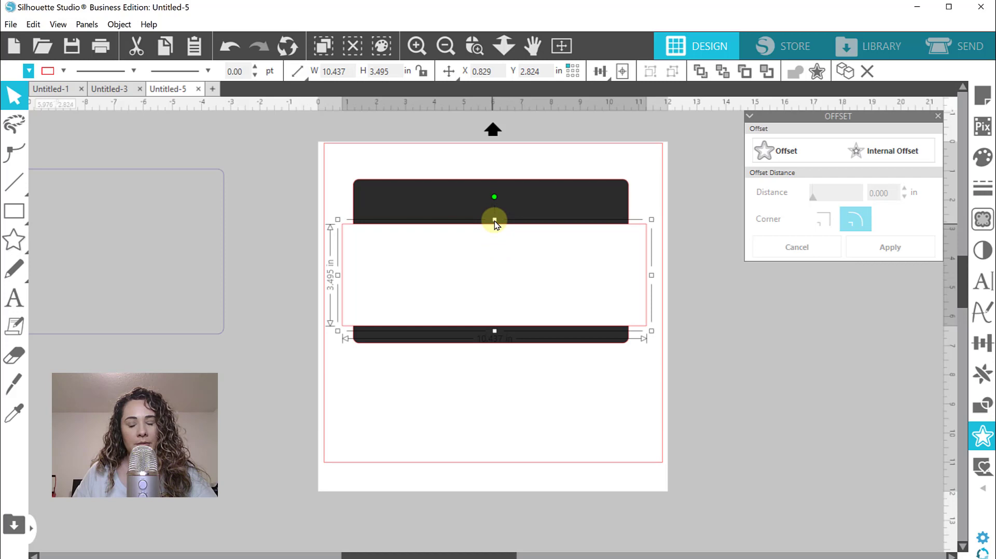
{"action": "left_click", "coordinate": [504, 406]}
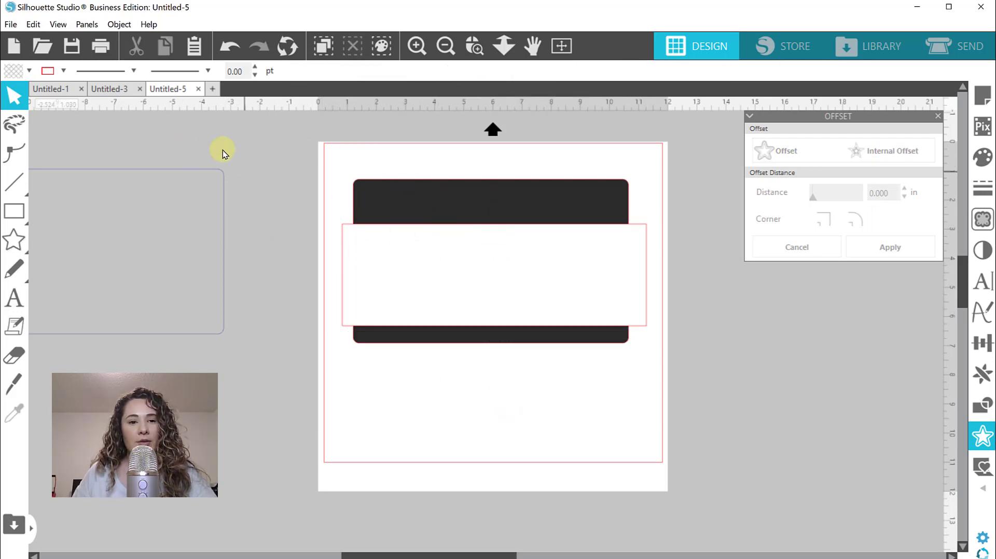
Step: Delete the spare outline rectangle beside the page
{"action": "left_click_drag", "start_coordinate": [218, 166], "coordinate": [278, 133]}
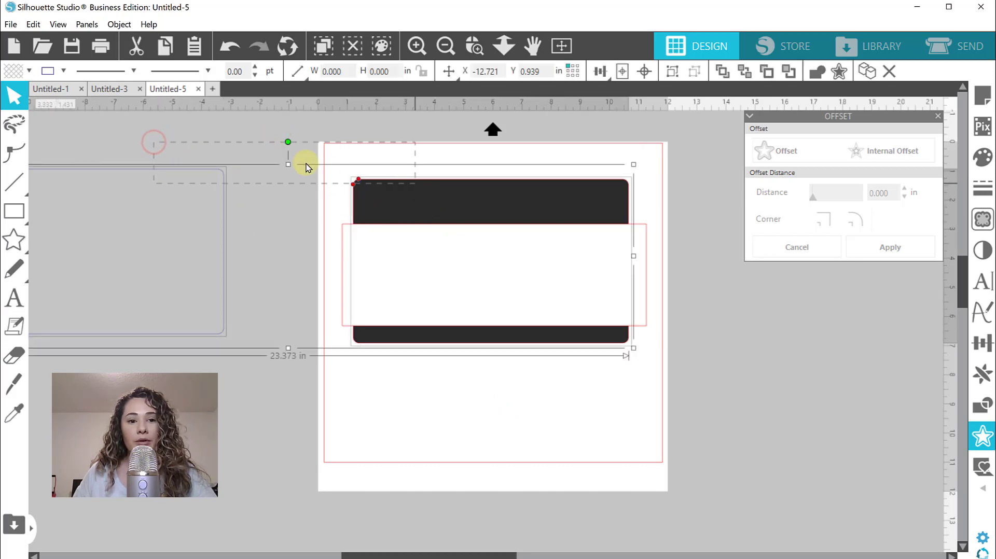
{"action": "left_click_drag", "start_coordinate": [170, 129], "coordinate": [259, 134]}
{"action": "left_click", "coordinate": [167, 145]}
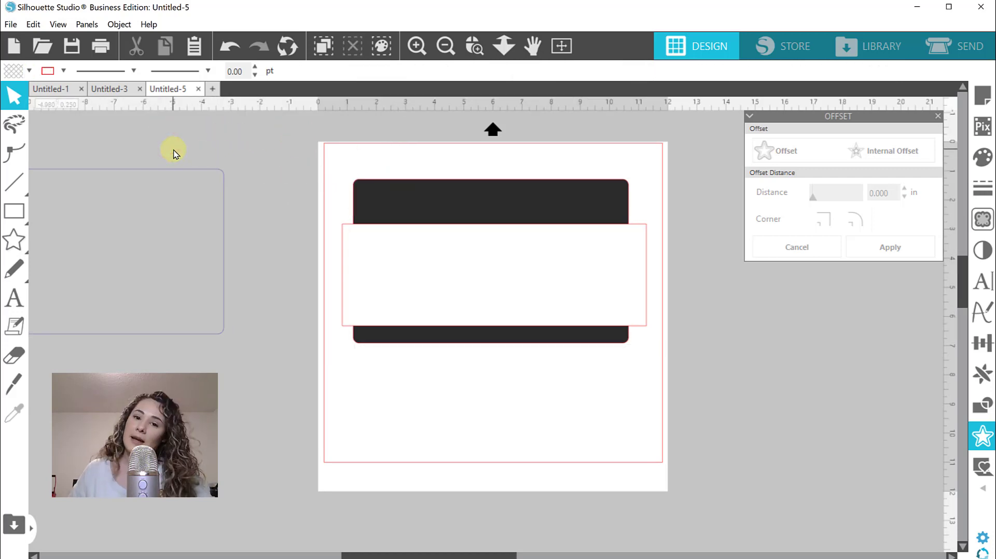
{"action": "left_click", "coordinate": [178, 169]}
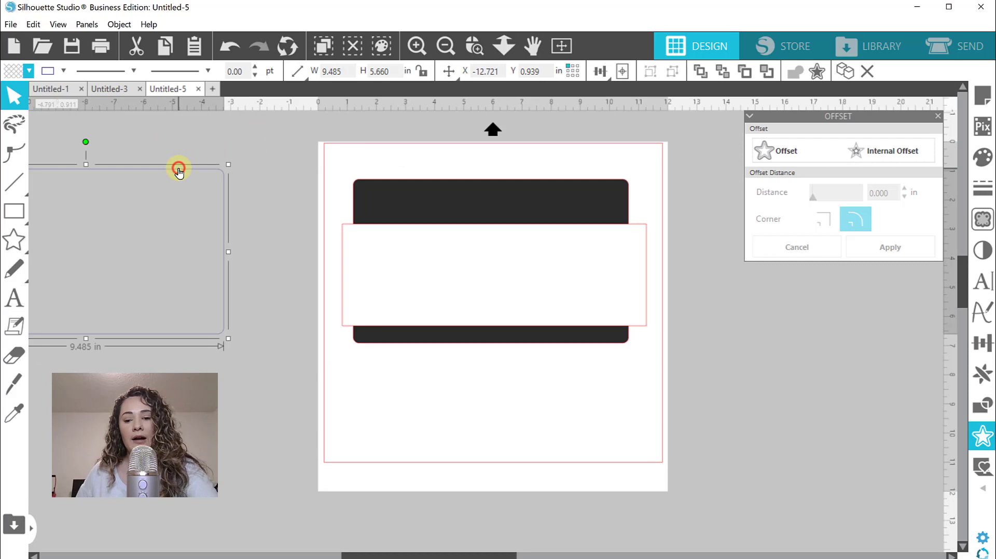
{"action": "key", "text": "Delete"}
Step: Stretch the black tag to 9.445 × 6.045 in and preview a 0.02 in offset around it
{"action": "left_click", "coordinate": [473, 191]}
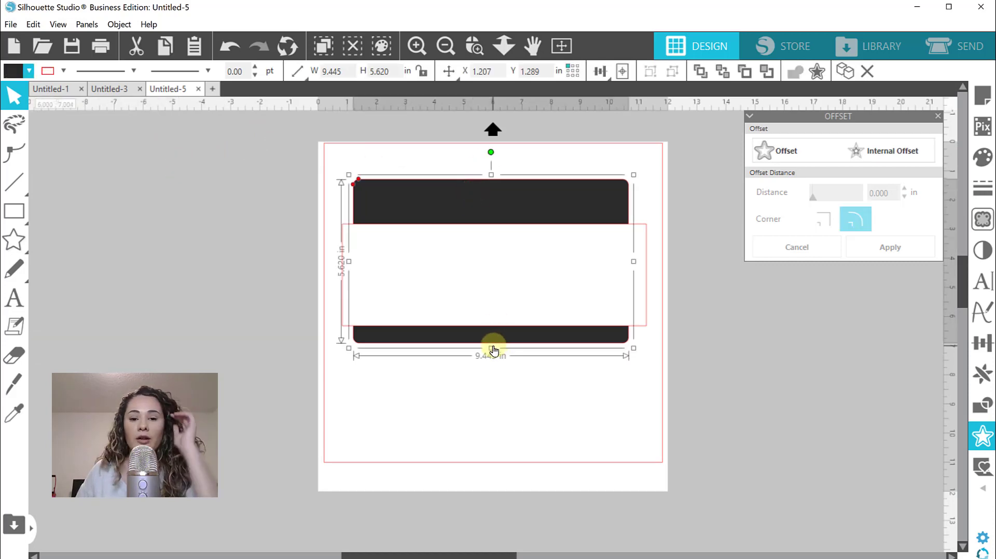
{"action": "left_click_drag", "start_coordinate": [493, 351], "coordinate": [493, 361]}
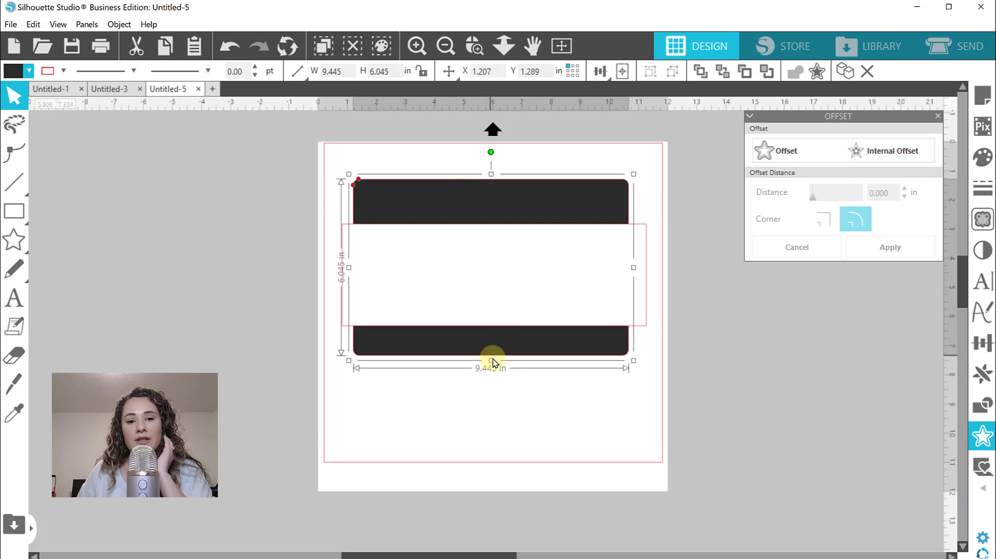
{"action": "left_click", "coordinate": [483, 404]}
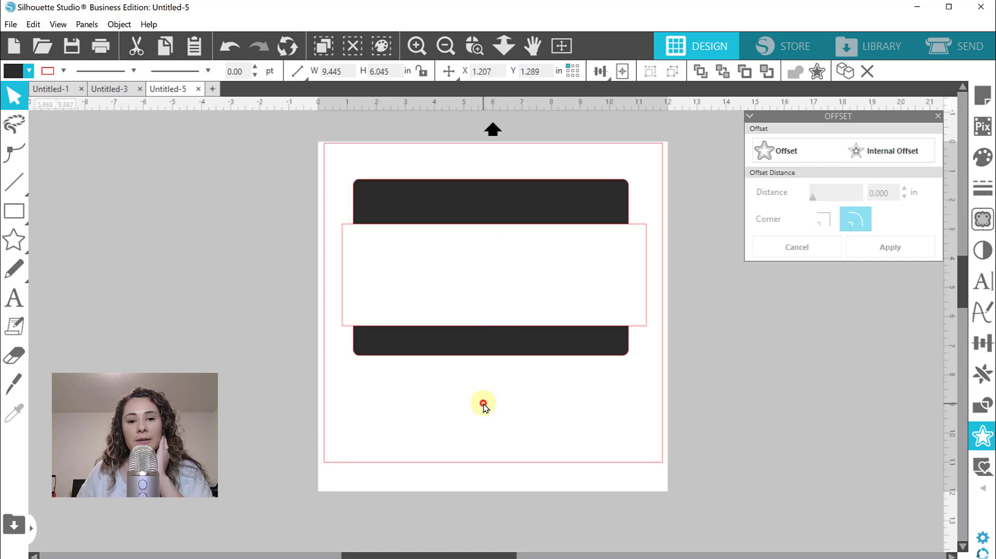
{"action": "left_click", "coordinate": [392, 203]}
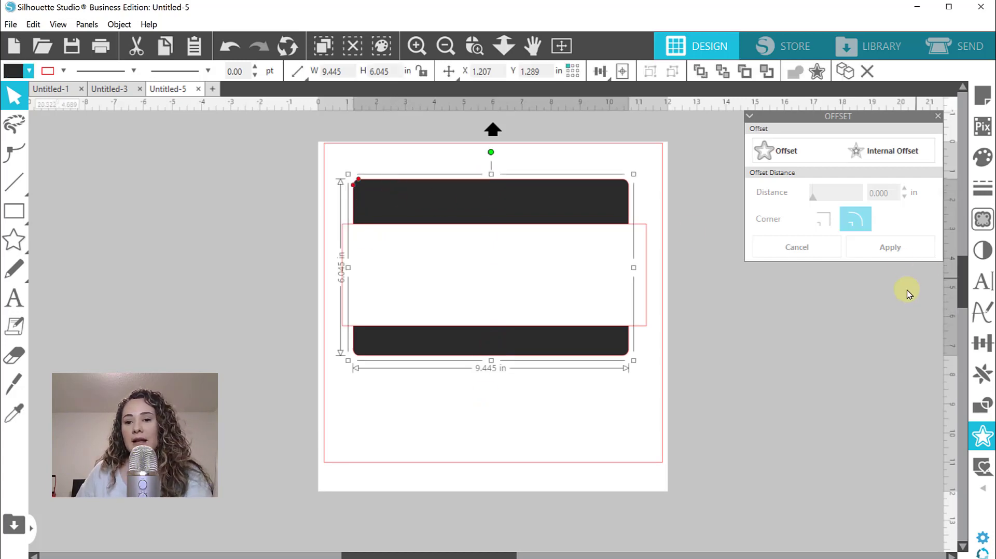
{"action": "left_click", "coordinate": [777, 156]}
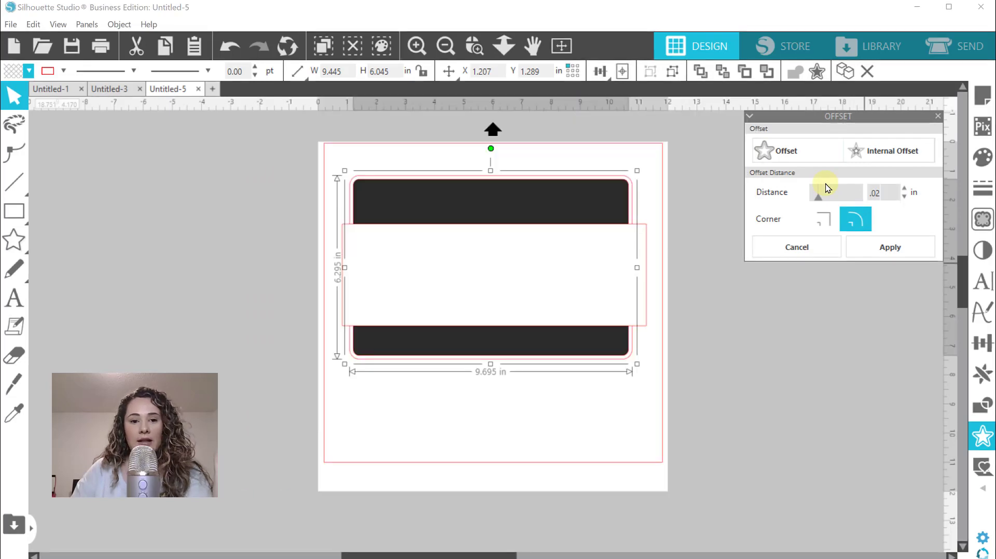
Step: Apply the 0.02 in offset and move the offset outline off the page to the left
{"action": "key", "text": "Return"}
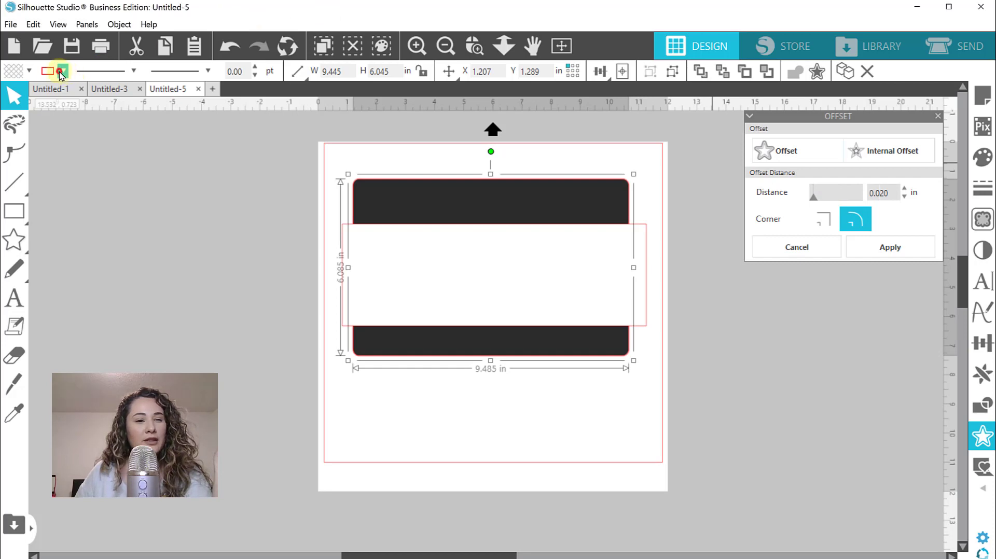
{"action": "left_click", "coordinate": [61, 74]}
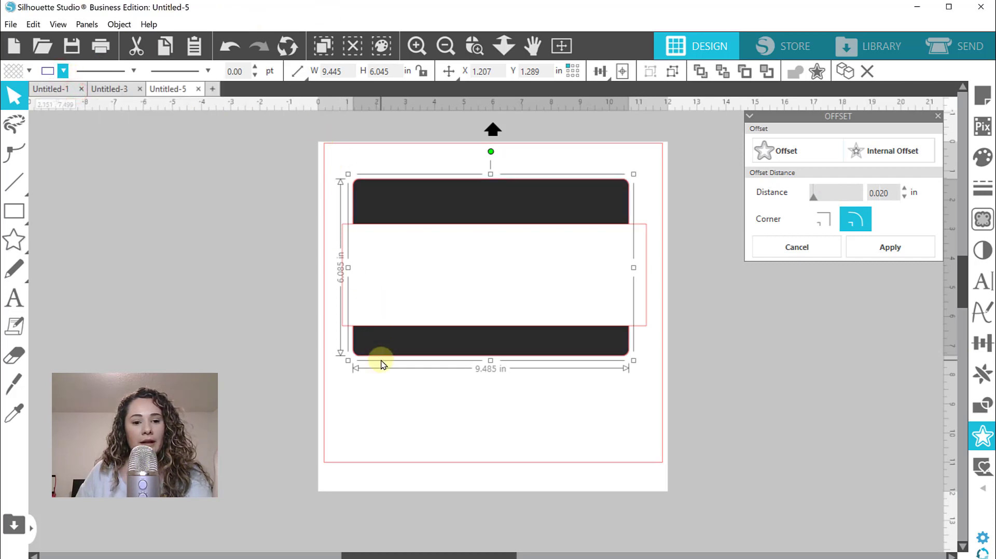
{"action": "left_click_drag", "start_coordinate": [383, 363], "coordinate": [415, 524]}
{"action": "left_click_drag", "start_coordinate": [419, 347], "coordinate": [395, 222]}
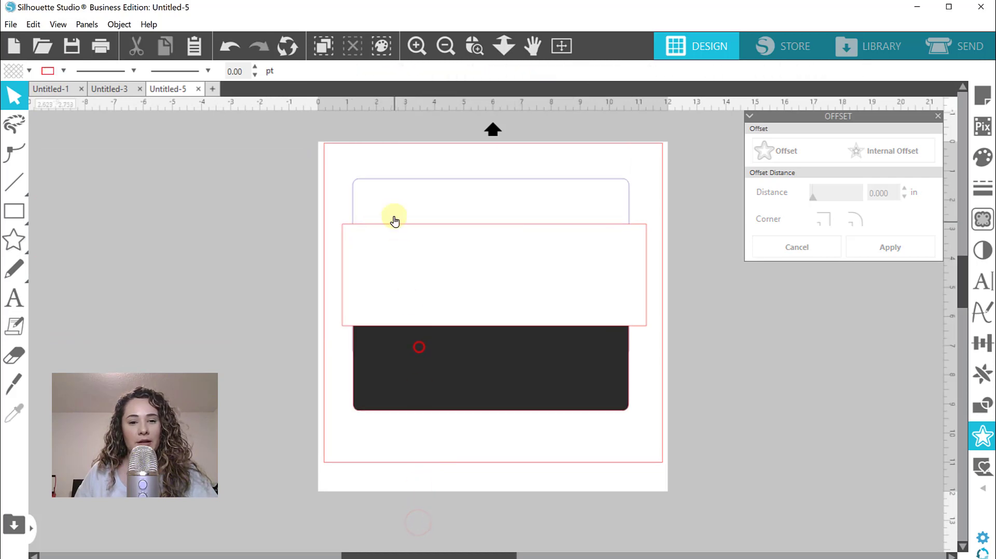
{"action": "left_click_drag", "start_coordinate": [394, 178], "coordinate": [38, 156]}
{"action": "left_click_drag", "start_coordinate": [445, 379], "coordinate": [471, 331]}
{"action": "left_click", "coordinate": [474, 454]}
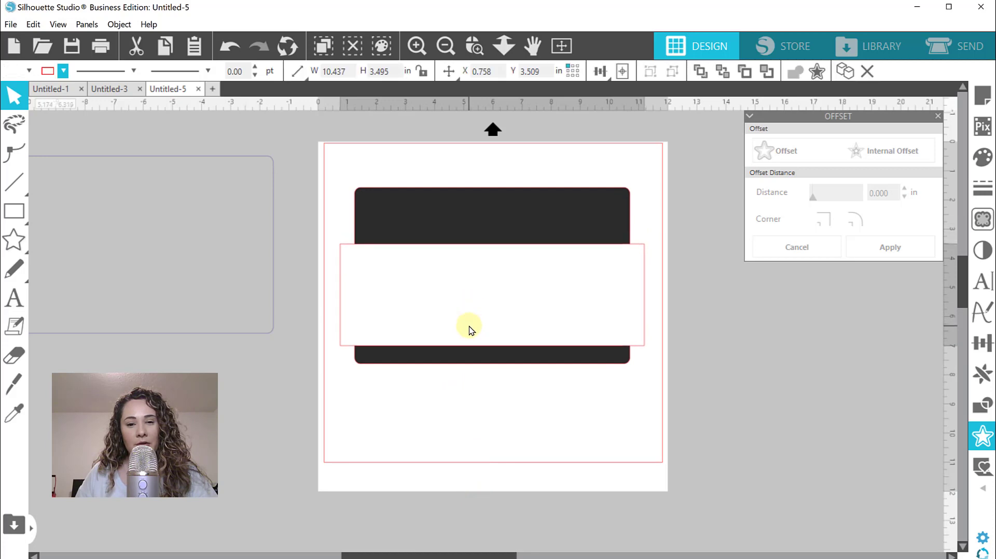
Step: Raise the white band's top edge so it sits centred across the taller tag
{"action": "left_click", "coordinate": [488, 260]}
{"action": "left_click_drag", "start_coordinate": [492, 241], "coordinate": [493, 235]}
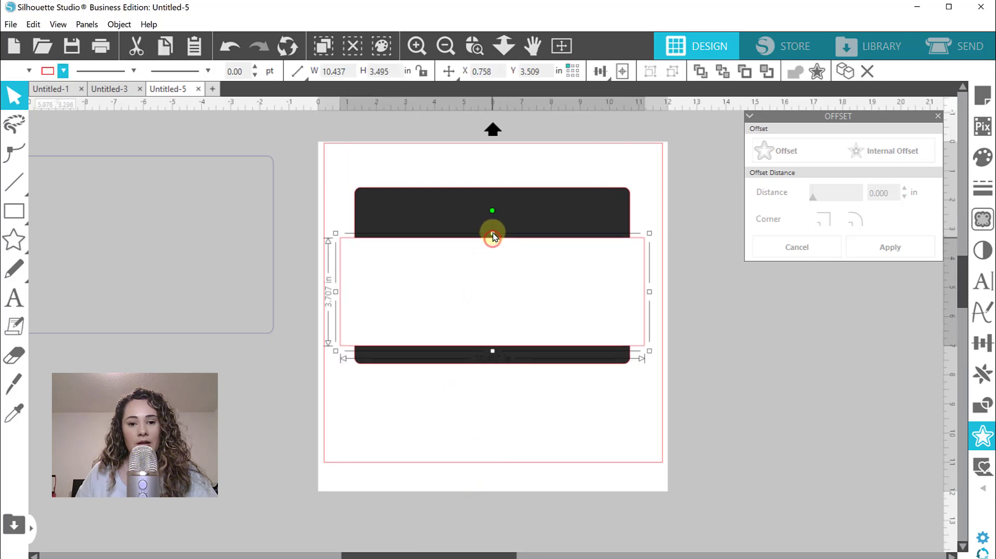
{"action": "left_click", "coordinate": [503, 414]}
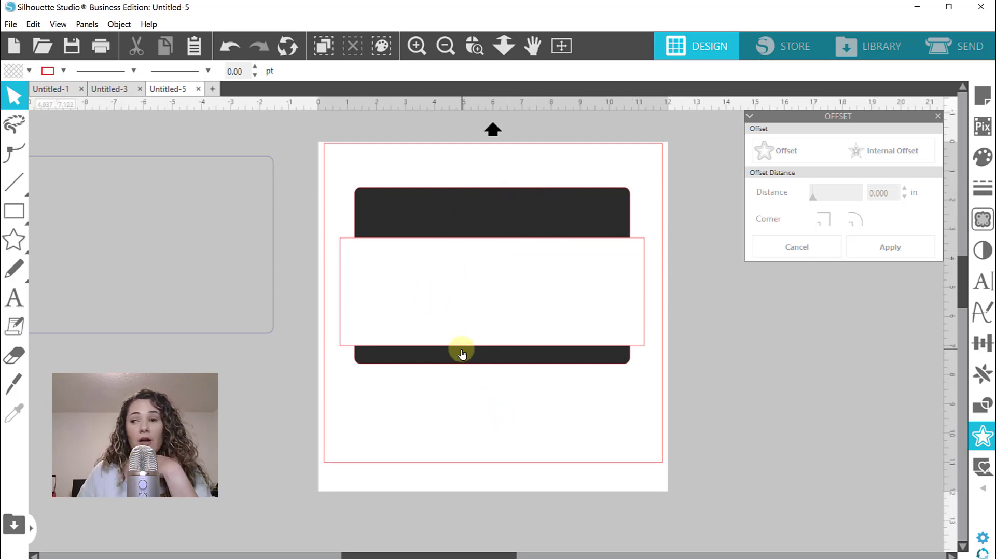
Step: Add the text 'HELLO' in Arial 72 pt below the black tag and reopen it for editing
{"action": "left_click", "coordinate": [15, 299]}
{"action": "left_click", "coordinate": [397, 410]}
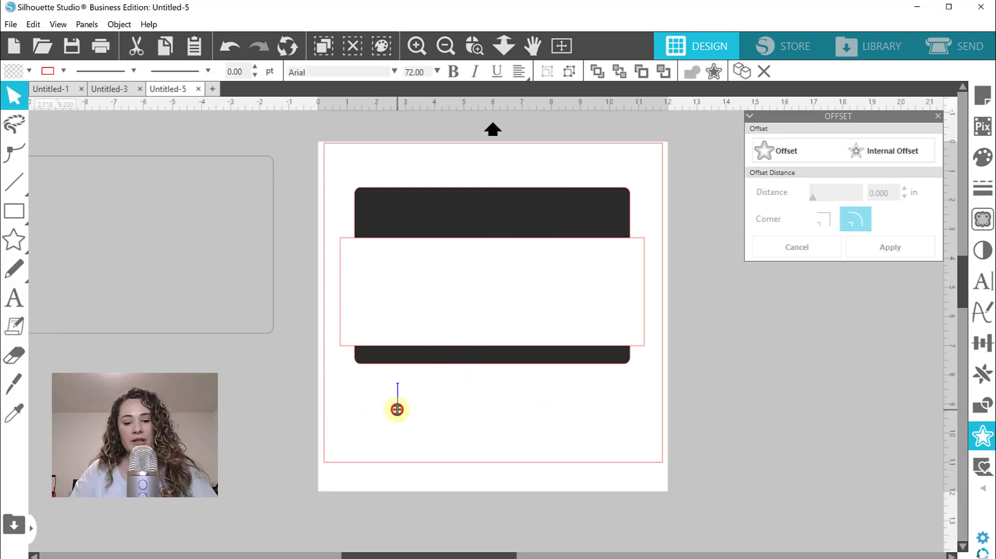
{"action": "type", "text": "HELL"}
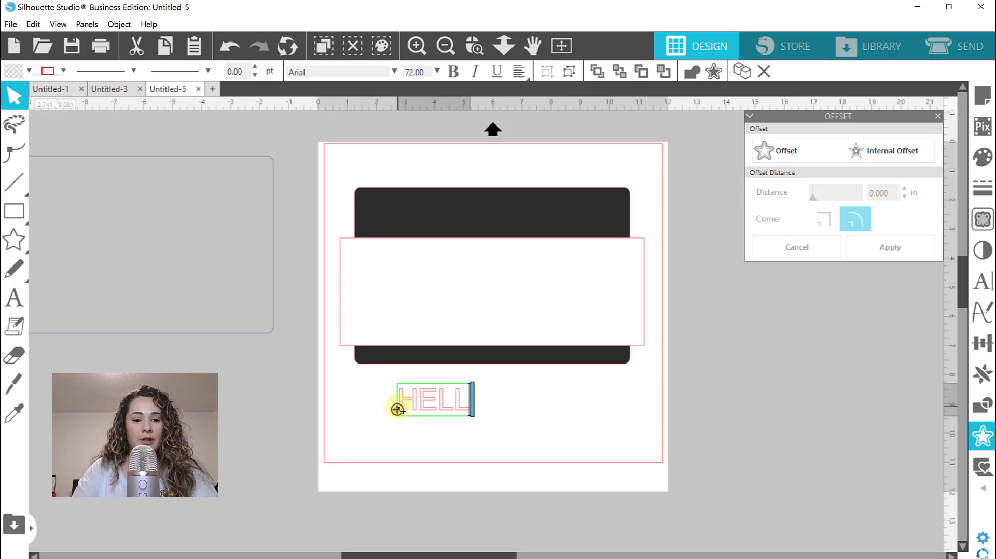
{"action": "type", "text": "O"}
{"action": "key", "text": "ctrl+a"}
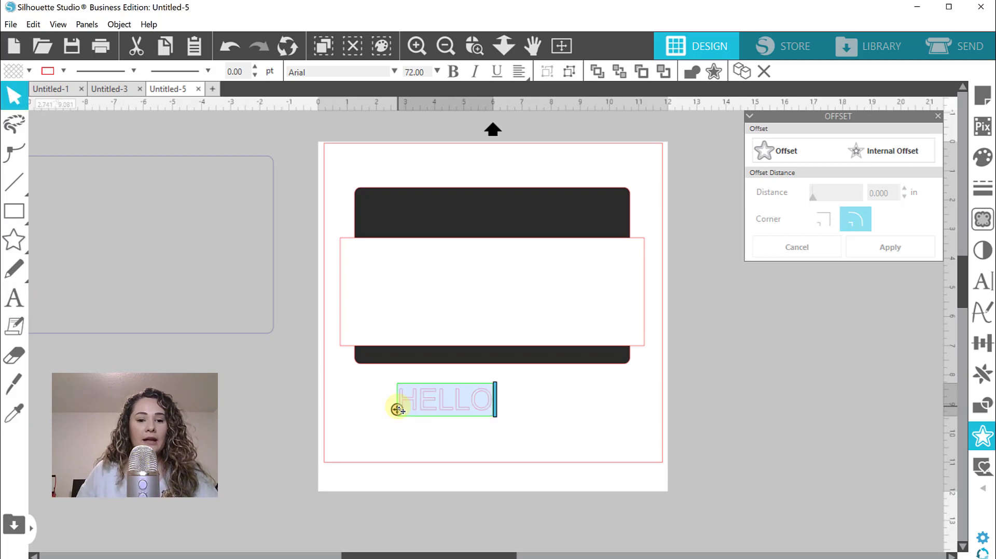
{"action": "left_click", "coordinate": [585, 406]}
{"action": "left_click", "coordinate": [448, 399]}
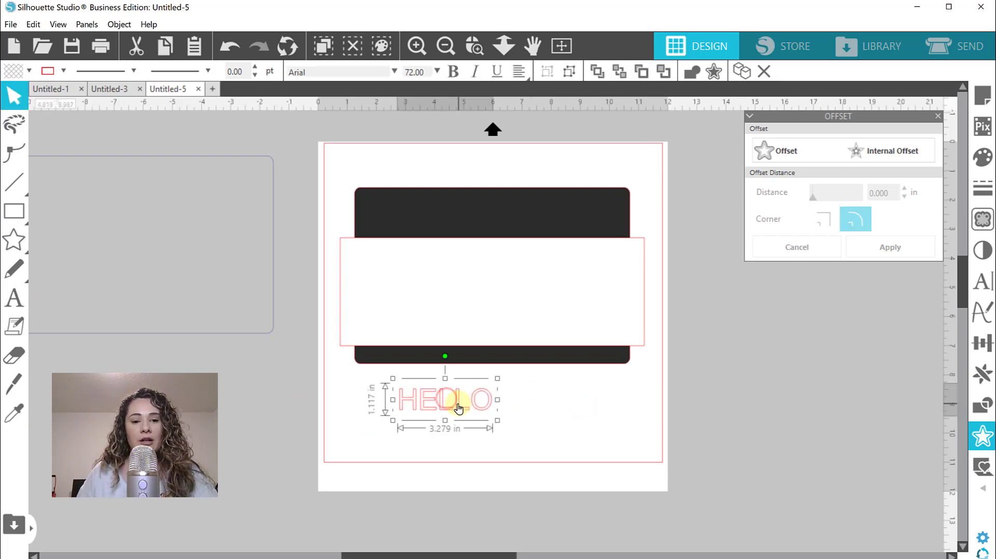
{"action": "left_click", "coordinate": [641, 438]}
{"action": "left_click", "coordinate": [463, 411]}
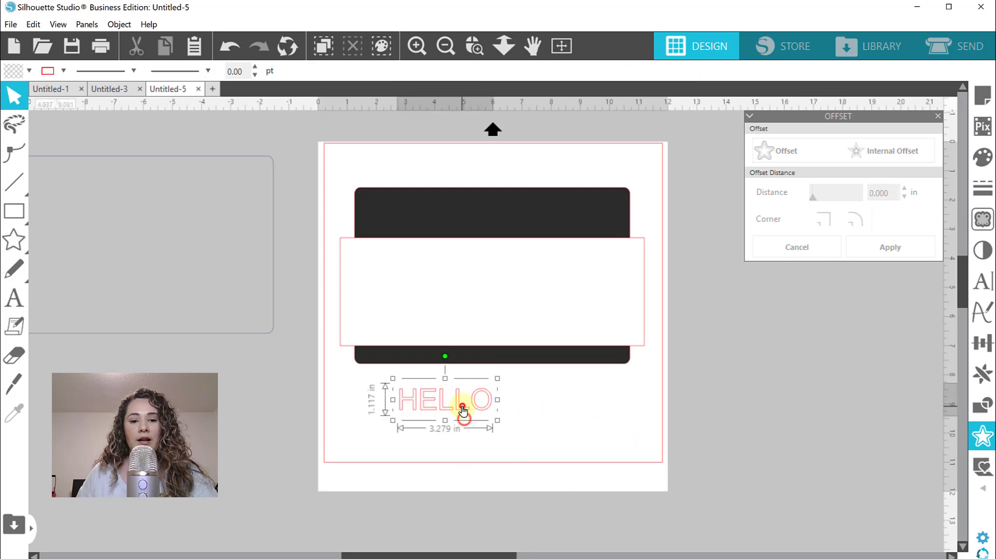
{"action": "double_click", "coordinate": [415, 401]}
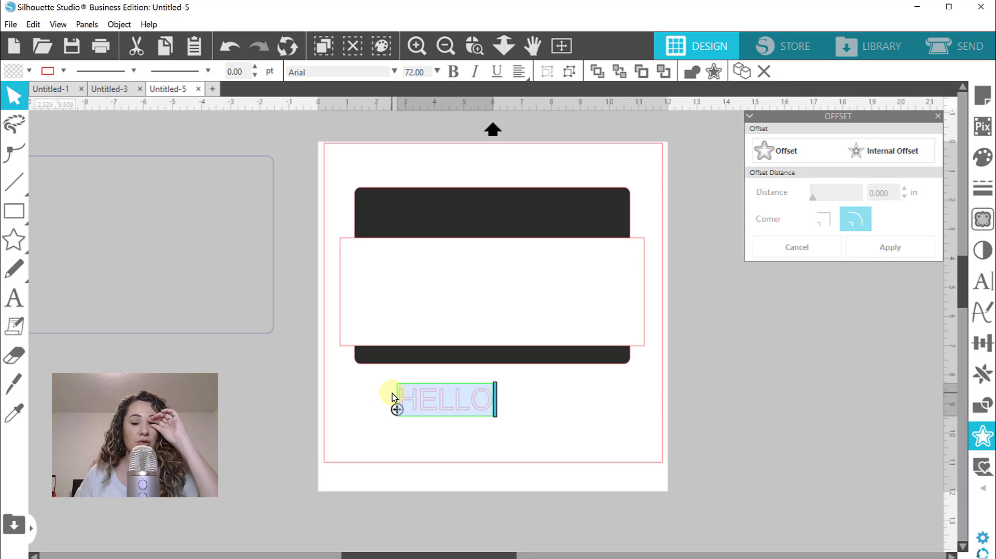
Step: Change the HELLO text's font to Arvo, making it about 3.573 × 1.208 in
{"action": "left_click", "coordinate": [981, 284]}
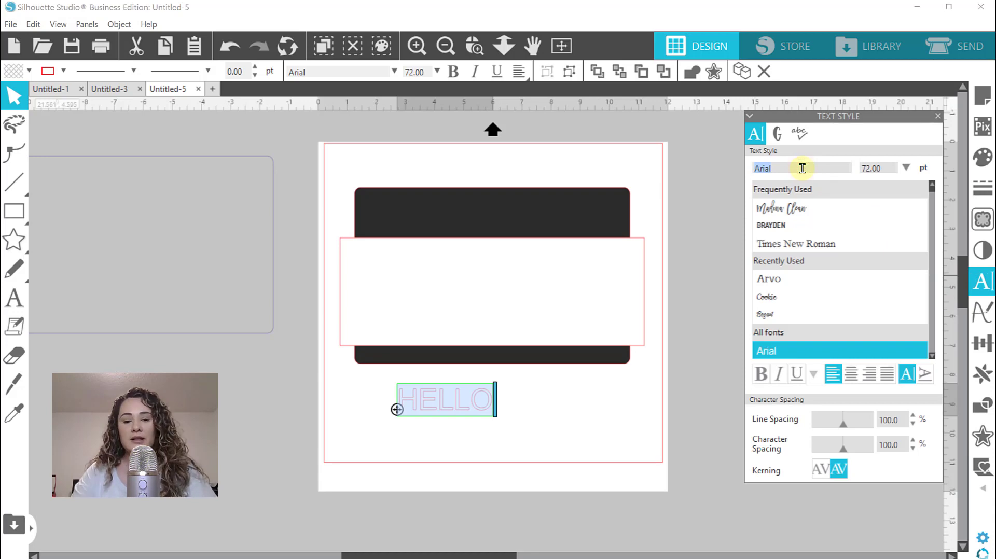
{"action": "type", "text": "arvo"}
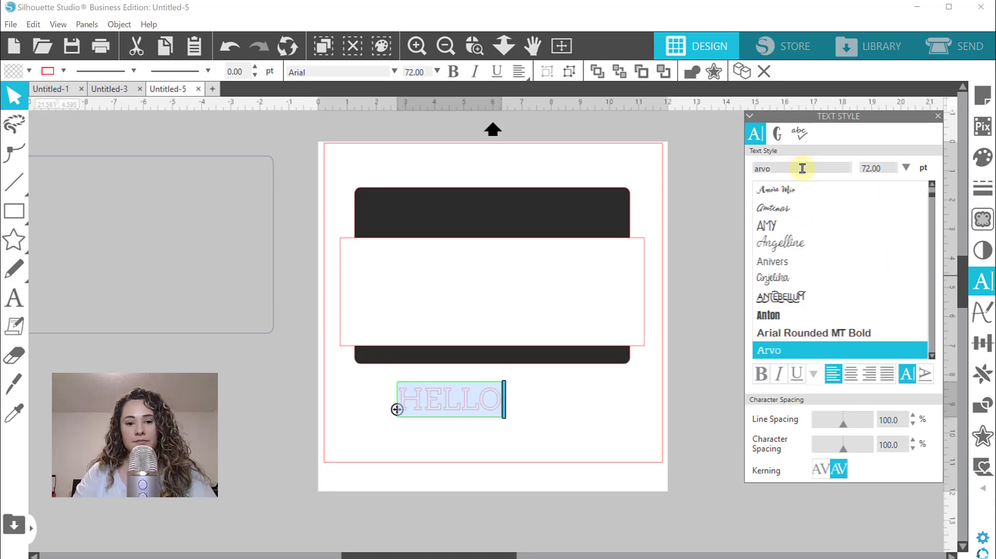
{"action": "left_click", "coordinate": [606, 438]}
{"action": "left_click", "coordinate": [457, 400]}
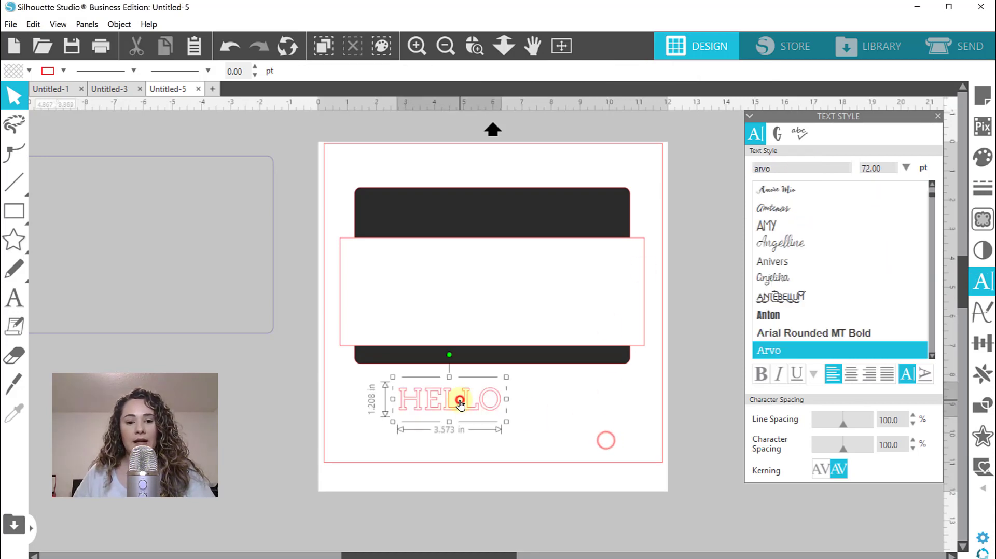
{"action": "left_click", "coordinate": [30, 71]}
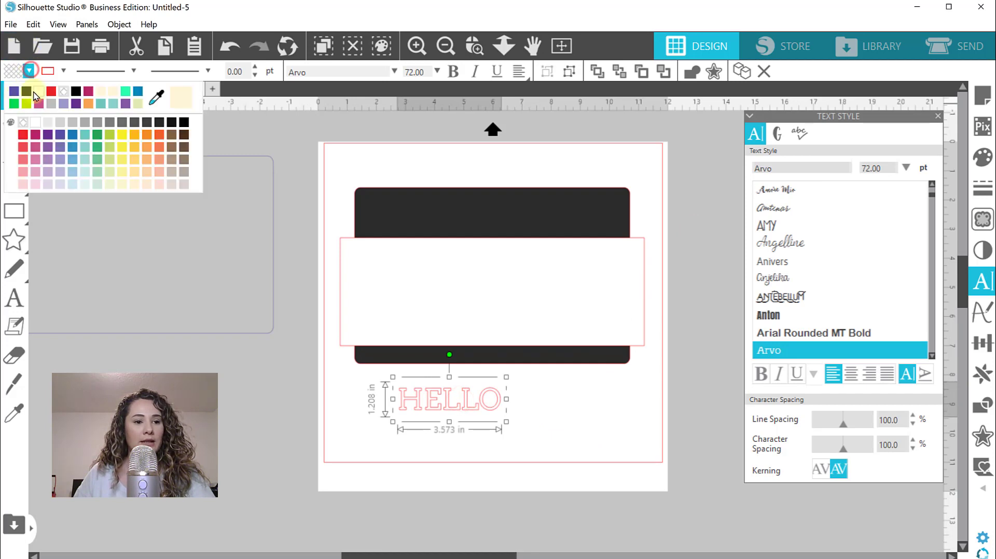
{"action": "left_click", "coordinate": [480, 419]}
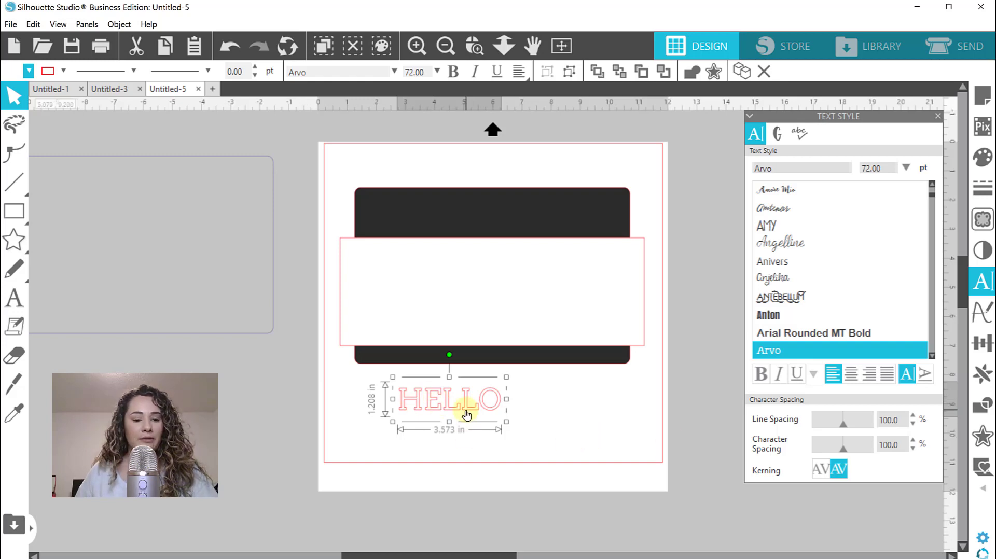
Step: Duplicate HELLO and change the copy's text to 'my name is:'
{"action": "key", "text": "i"}
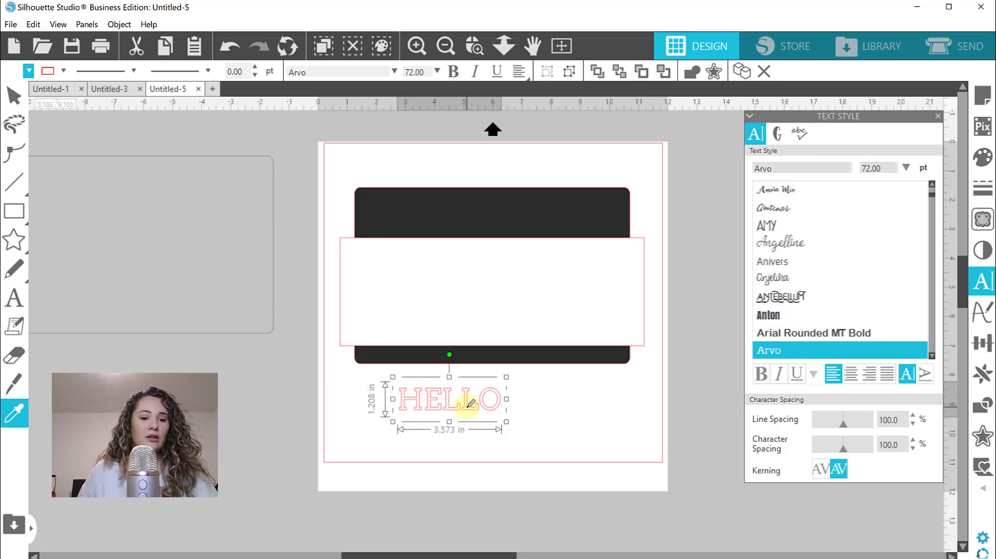
{"action": "key", "text": "ctrl+d"}
{"action": "left_click", "coordinate": [499, 437]}
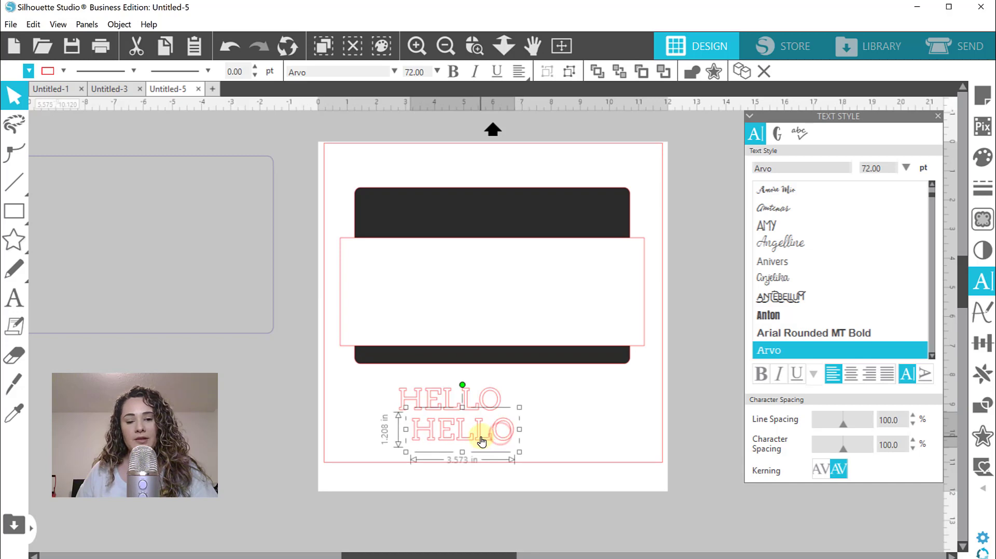
{"action": "double_click", "coordinate": [481, 441]}
{"action": "key", "text": "ctrl+a"}
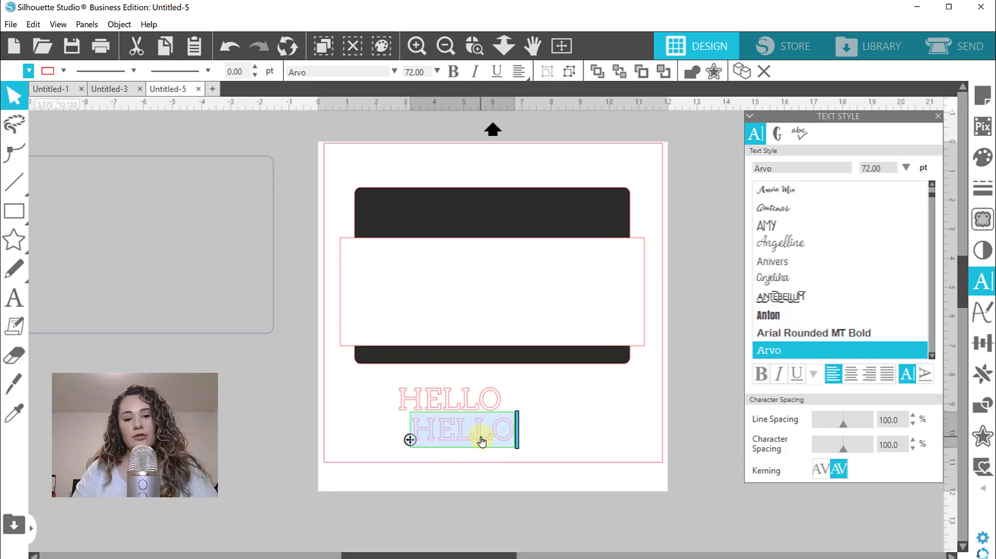
{"action": "type", "text": "my name is"}
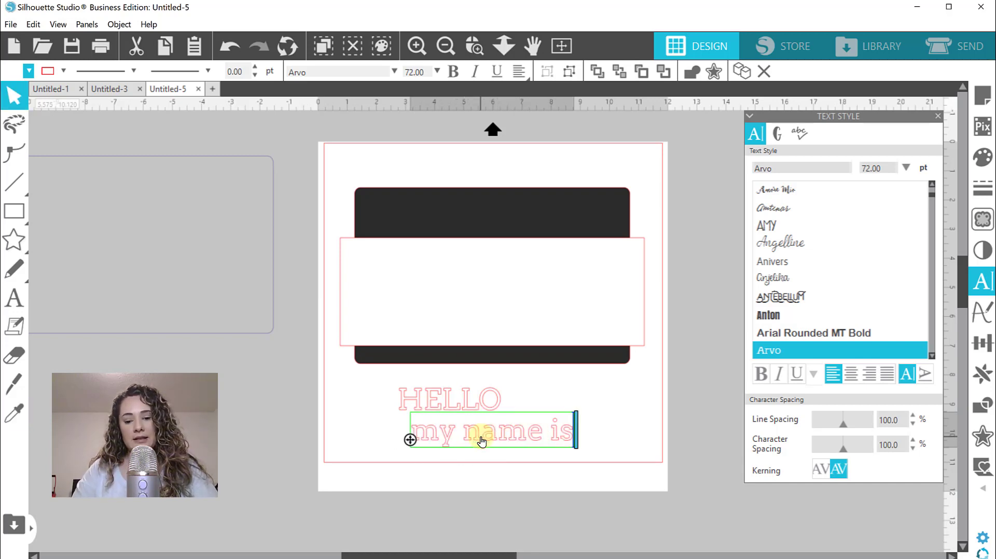
{"action": "type", "text": ":"}
{"action": "left_click", "coordinate": [370, 425]}
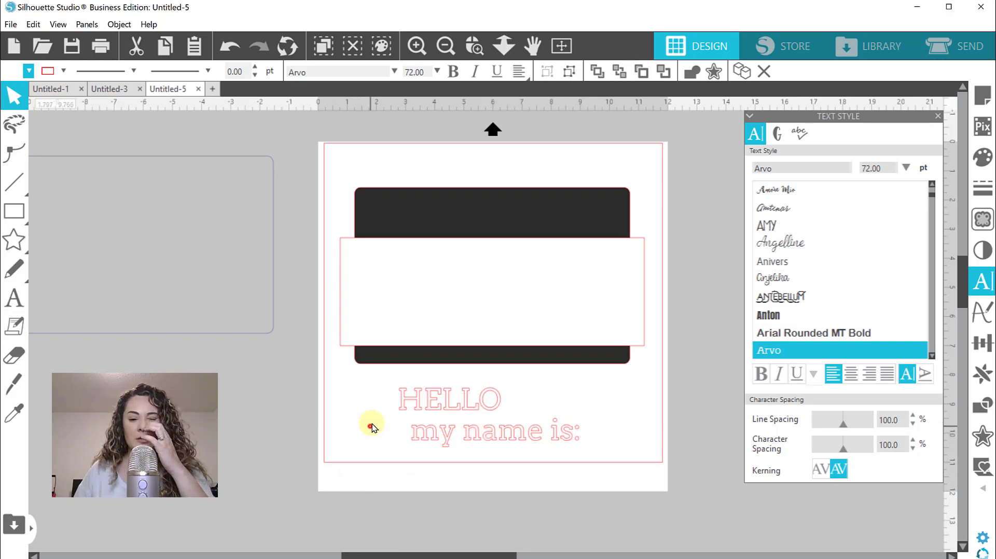
Step: Make HELLO bold and enlarge it considerably
{"action": "left_click", "coordinate": [429, 403]}
{"action": "left_click", "coordinate": [761, 373]}
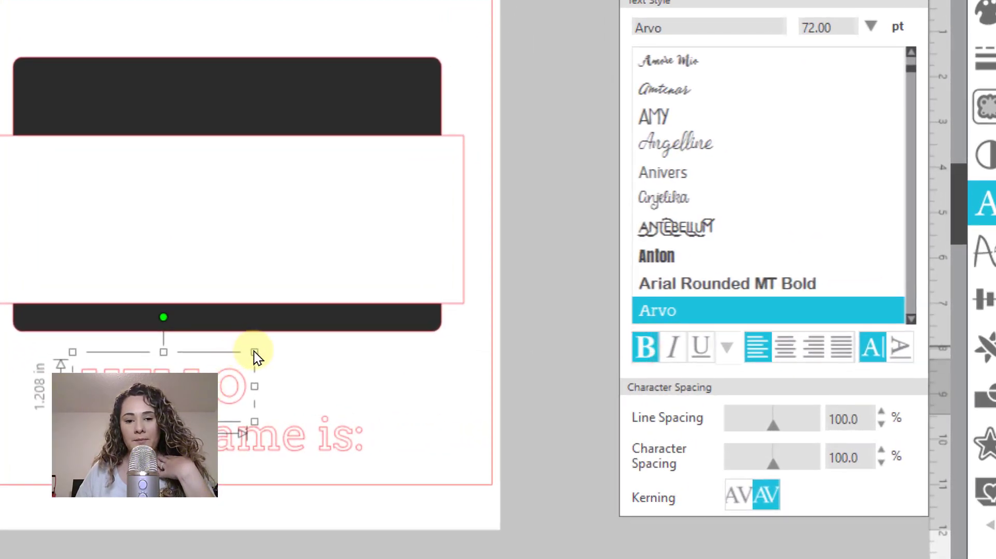
{"action": "left_click_drag", "start_coordinate": [253, 351], "coordinate": [379, 312]}
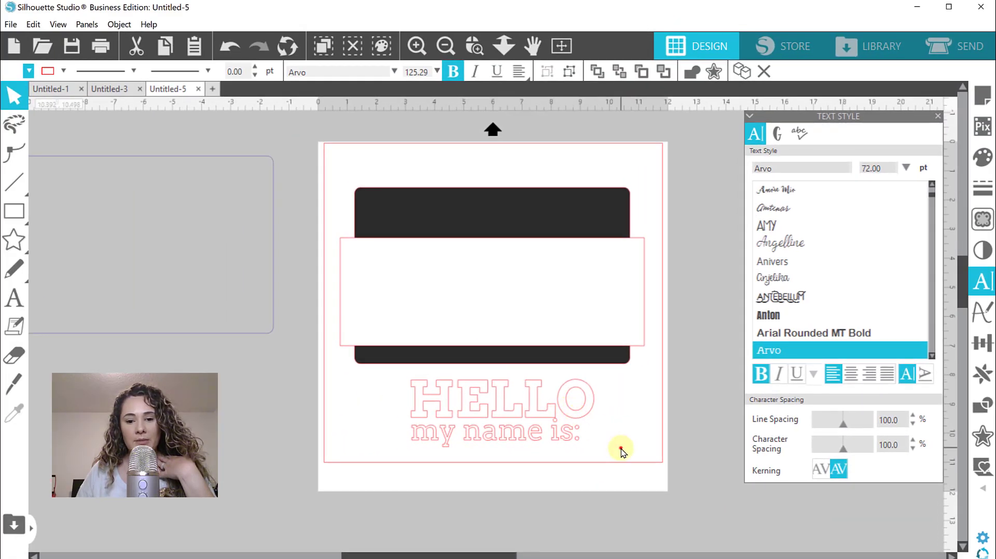
{"action": "left_click", "coordinate": [620, 449]}
Step: Enlarge 'my name is:' to 76.80 pt (6.254 × 1.289 in) and nudge it slightly lower
{"action": "left_click", "coordinate": [578, 437]}
{"action": "left_click_drag", "start_coordinate": [586, 451], "coordinate": [595, 461]}
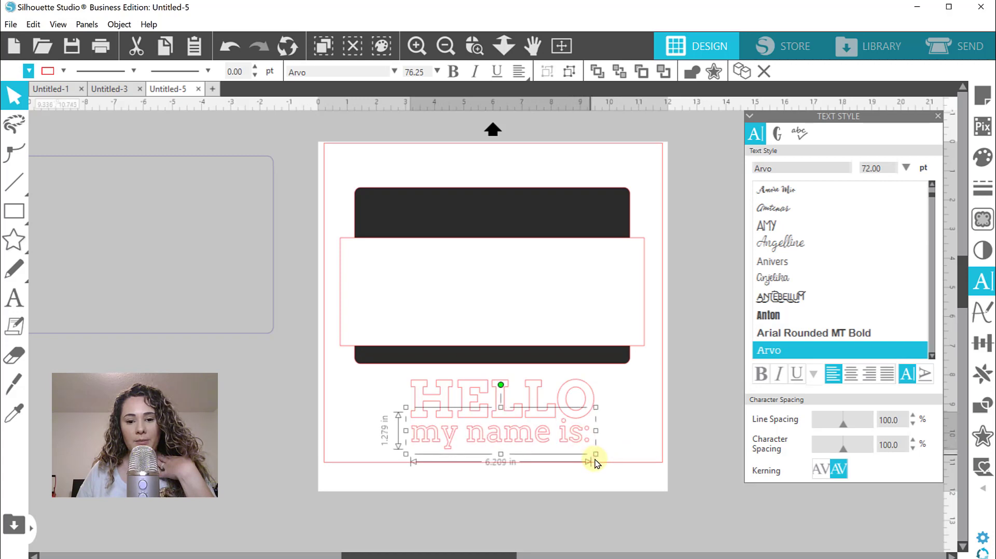
{"action": "left_click", "coordinate": [644, 453]}
{"action": "left_click", "coordinate": [520, 440]}
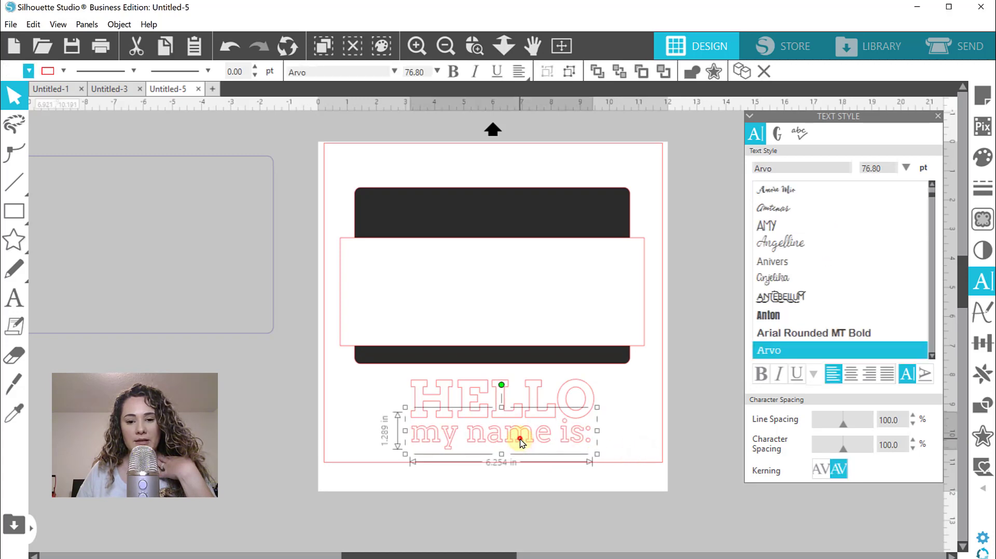
{"action": "left_click_drag", "start_coordinate": [519, 439], "coordinate": [519, 441]}
{"action": "left_click", "coordinate": [646, 437]}
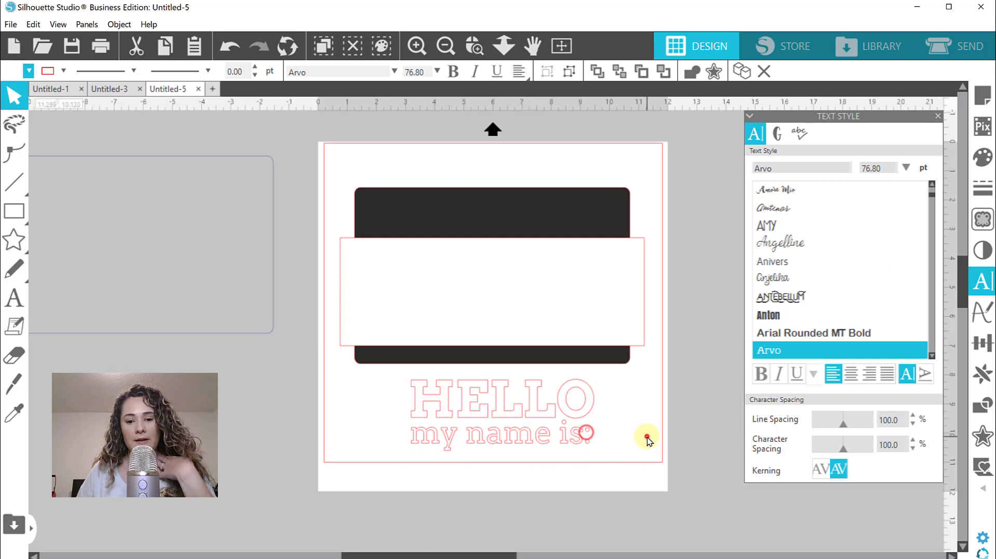
{"action": "left_click", "coordinate": [414, 440]}
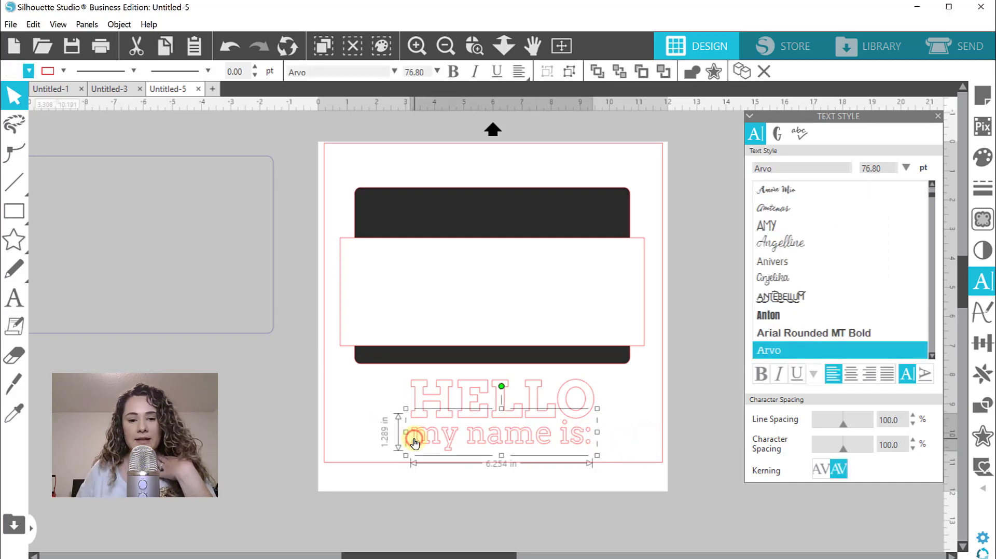
{"action": "left_click", "coordinate": [382, 403]}
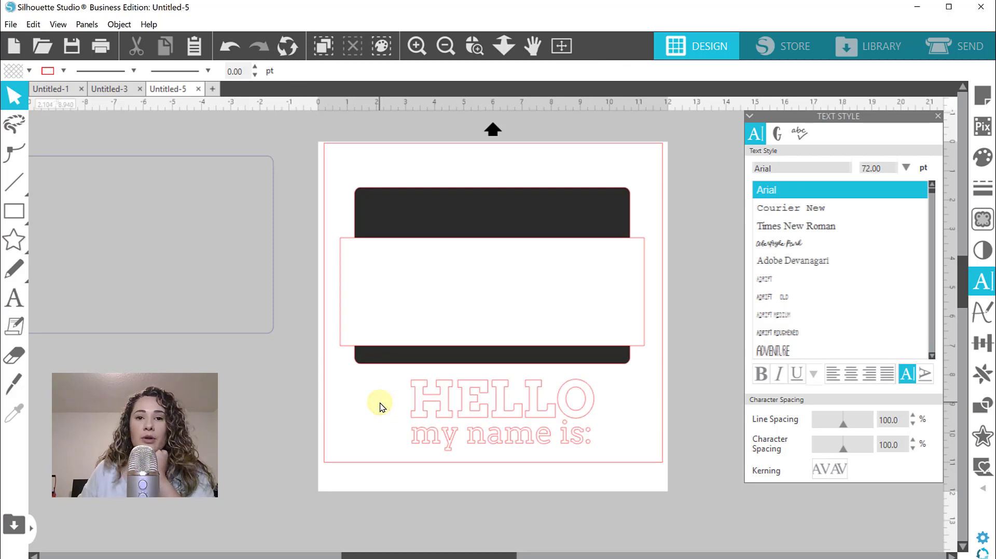
Step: Combine HELLO and 'my name is:' into one compound path and move it onto the tag
{"action": "left_click", "coordinate": [422, 441]}
{"action": "left_click", "coordinate": [334, 404]}
{"action": "left_click", "coordinate": [425, 423]}
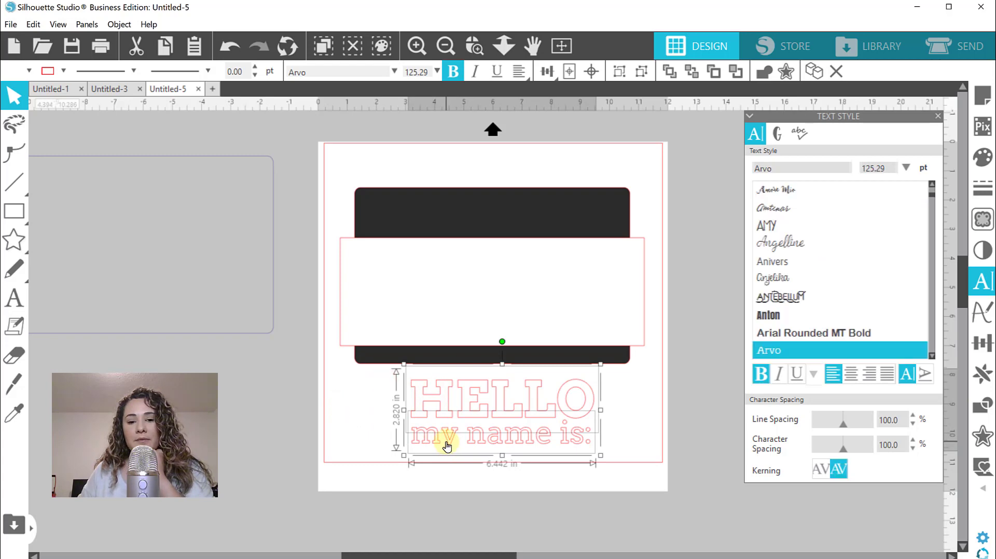
{"action": "right_click", "coordinate": [446, 445]}
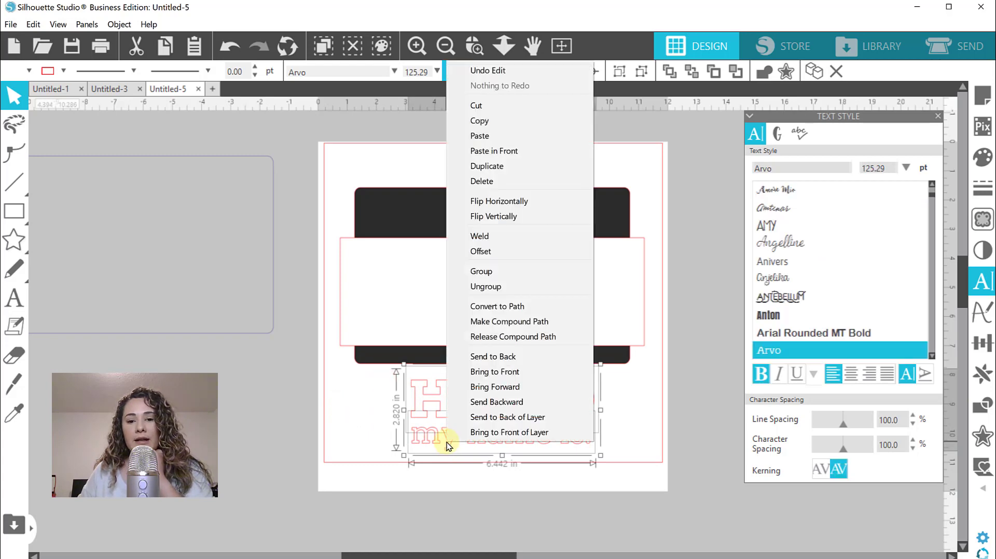
{"action": "left_click", "coordinate": [486, 322]}
{"action": "left_click_drag", "start_coordinate": [494, 389], "coordinate": [466, 401]}
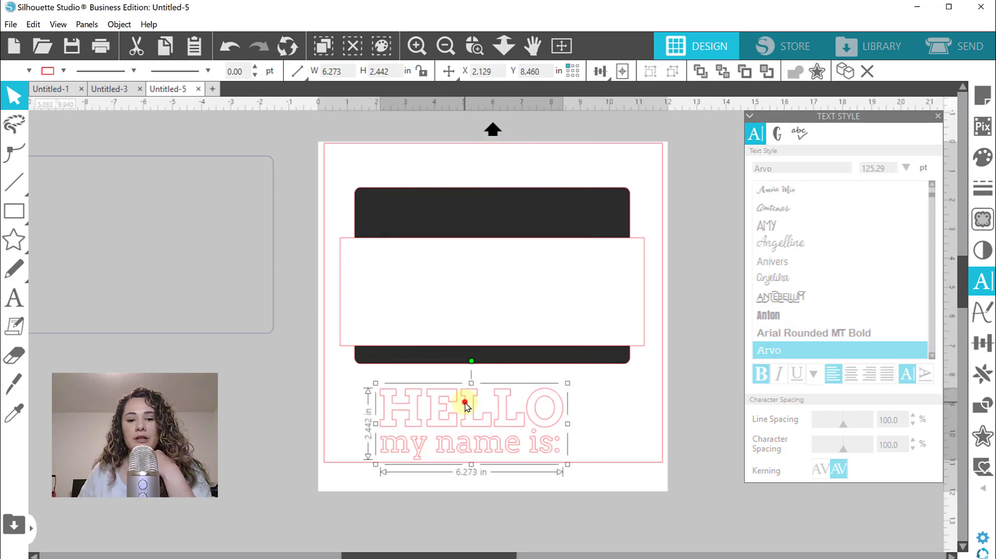
{"action": "double_click", "coordinate": [465, 403]}
{"action": "left_click", "coordinate": [637, 430]}
Step: Shrink the lettering to about 3.870 × 1.506 in on the tag's top band, then select it with the tag
{"action": "left_click_drag", "start_coordinate": [616, 461], "coordinate": [500, 413]}
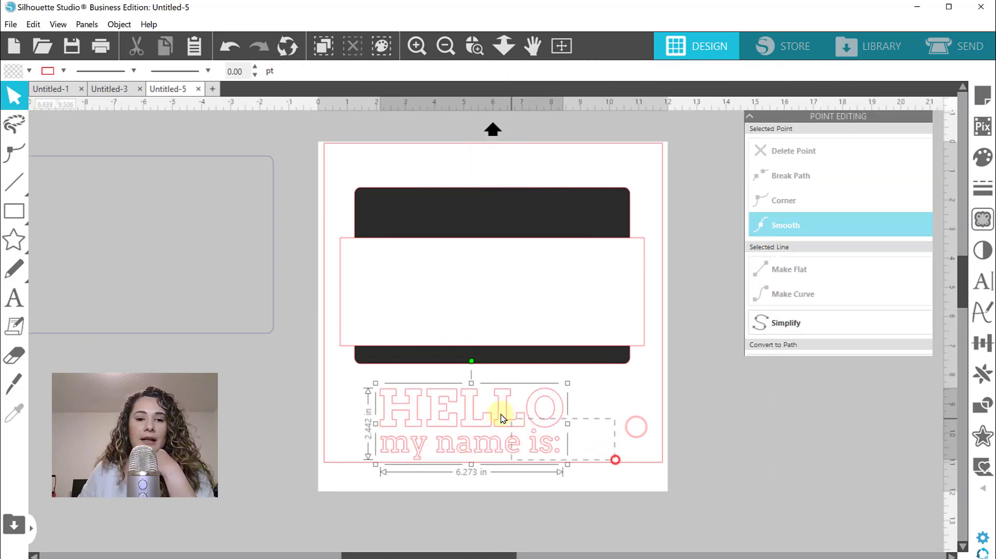
{"action": "left_click_drag", "start_coordinate": [568, 465], "coordinate": [534, 225]}
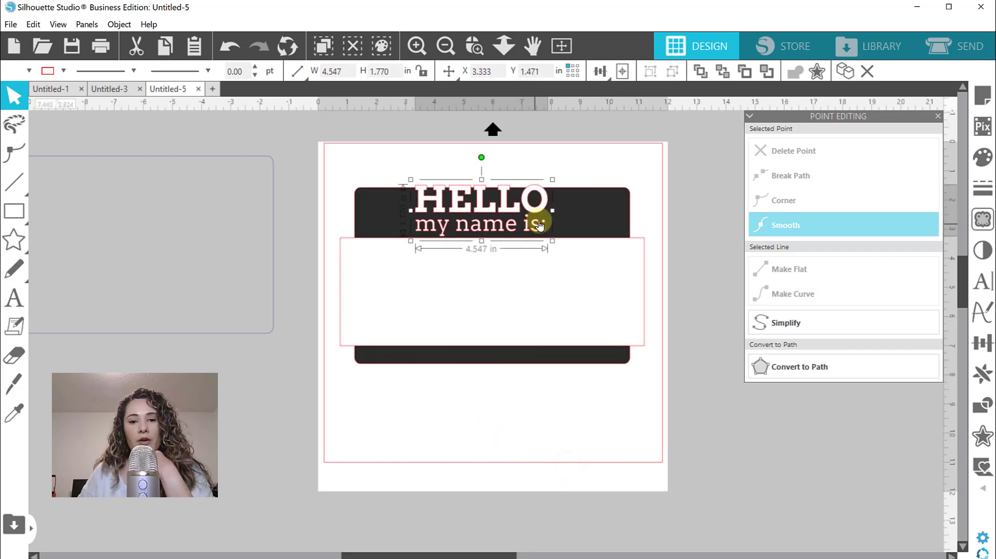
{"action": "left_click_drag", "start_coordinate": [553, 179], "coordinate": [536, 167]}
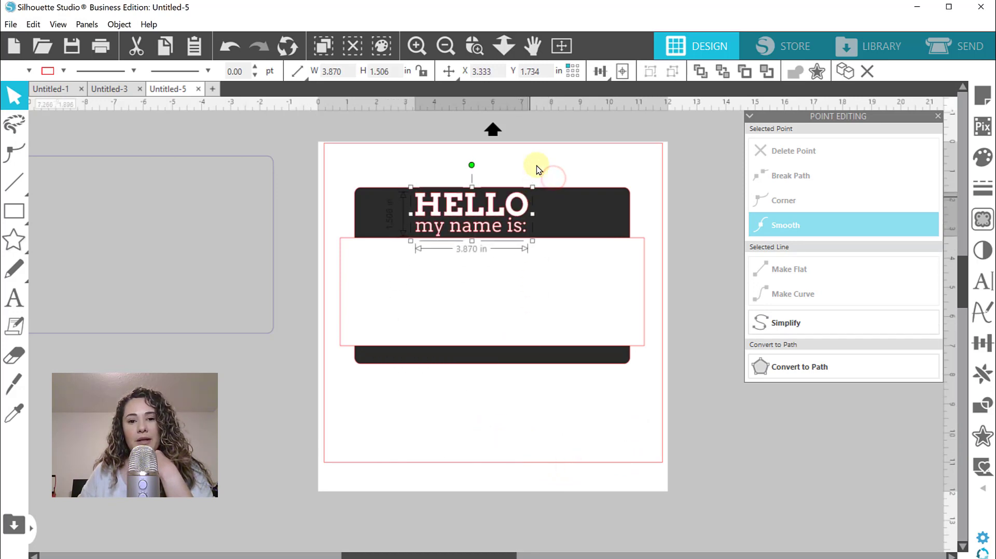
{"action": "left_click", "coordinate": [536, 154]}
{"action": "left_click_drag", "start_coordinate": [490, 214], "coordinate": [489, 216]}
{"action": "left_click", "coordinate": [485, 231]}
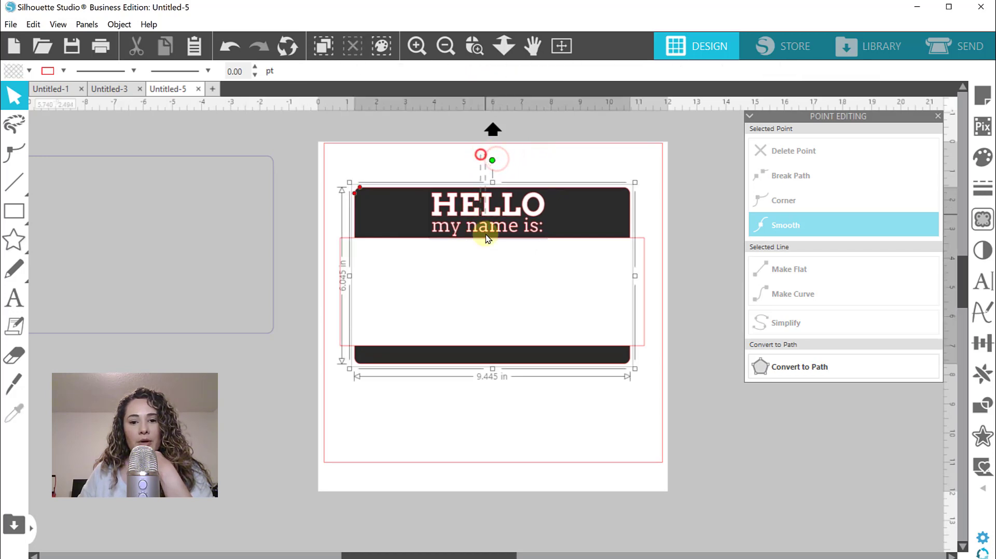
{"action": "left_click", "coordinate": [484, 477]}
{"action": "left_click", "coordinate": [469, 215]}
{"action": "left_click", "coordinate": [473, 282], "text": "shift"}
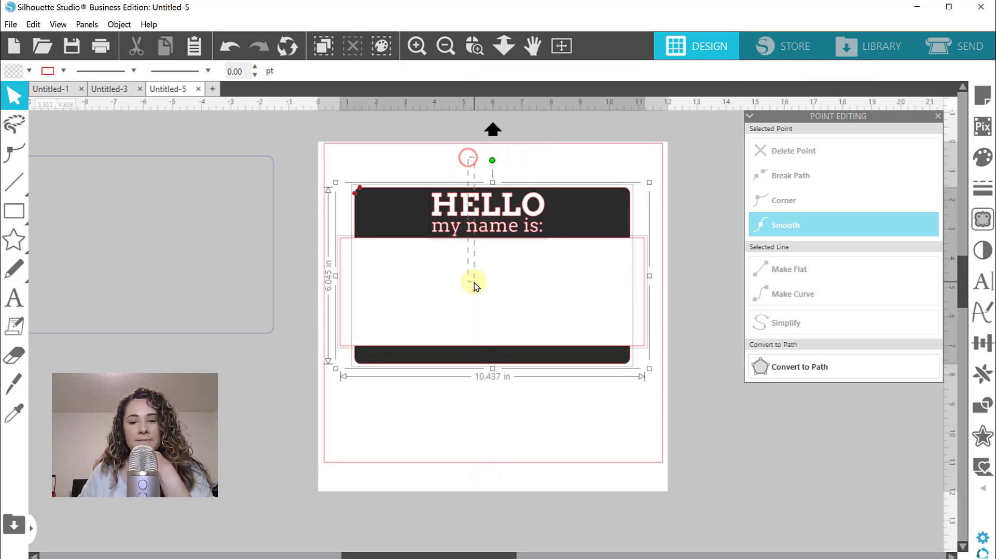
{"action": "left_click", "coordinate": [602, 73]}
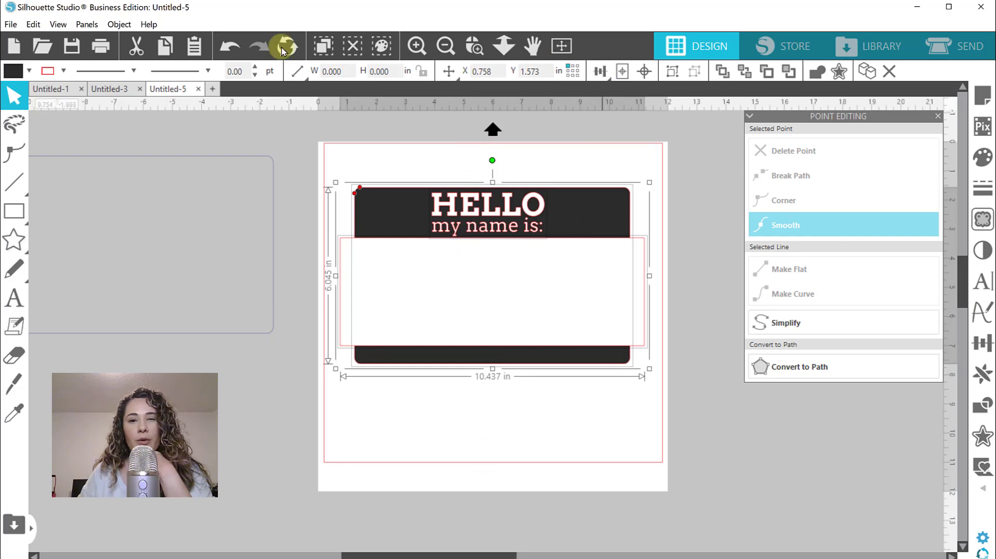
Step: Apply Align Center so the lettering sits centred above the white band
{"action": "left_click", "coordinate": [601, 71]}
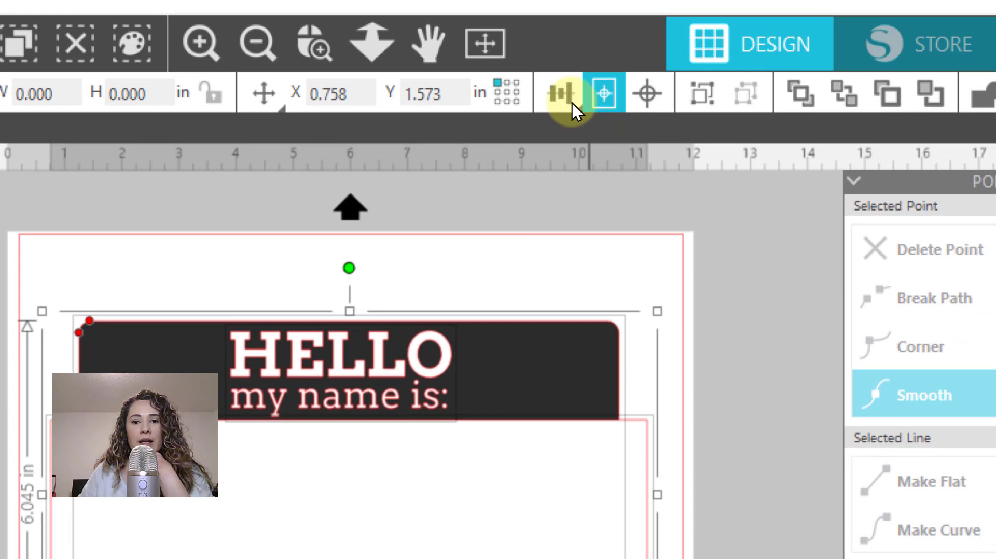
{"action": "left_click", "coordinate": [600, 140]}
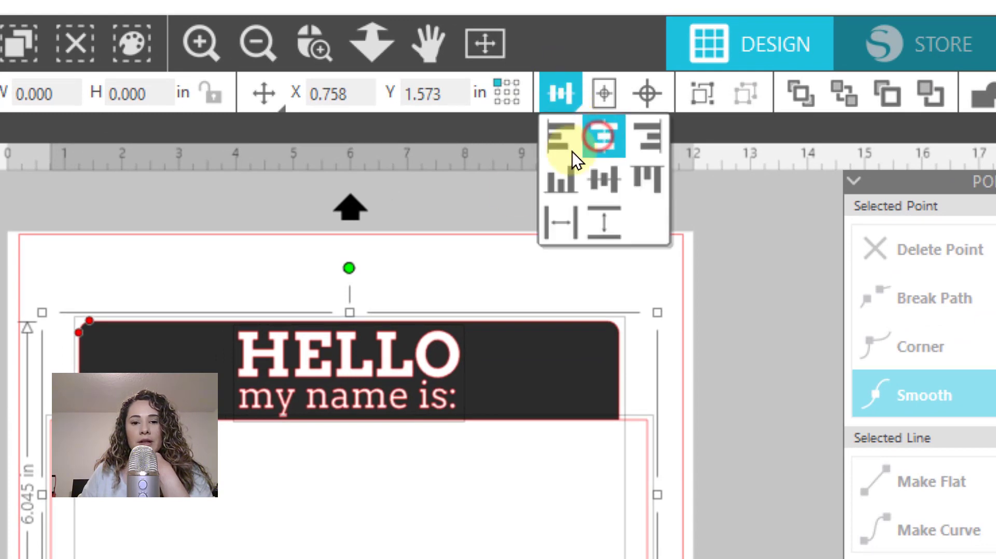
{"action": "left_click", "coordinate": [198, 263]}
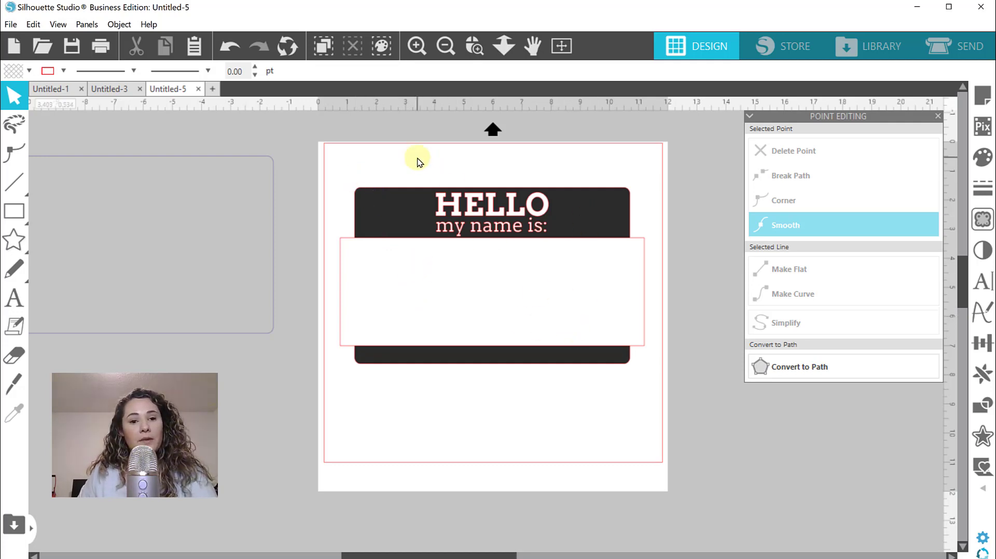
Step: Select the tag, lettering and middle rectangle, and Subtract the rectangle from the black tag
{"action": "left_click_drag", "start_coordinate": [333, 163], "coordinate": [381, 314]}
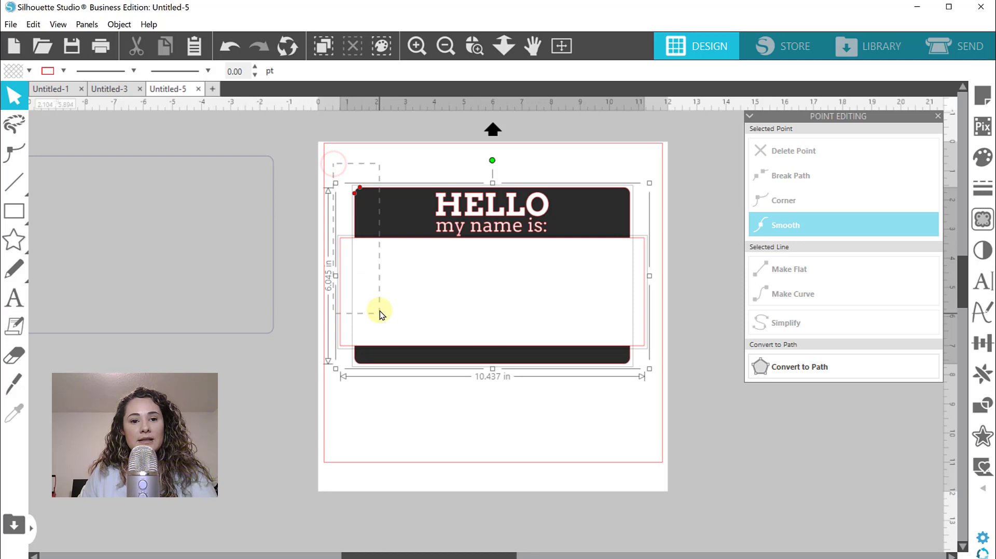
{"action": "left_click_drag", "start_coordinate": [337, 154], "coordinate": [389, 218]}
{"action": "left_click_drag", "start_coordinate": [365, 163], "coordinate": [369, 225]}
{"action": "left_click_drag", "start_coordinate": [327, 162], "coordinate": [371, 287]}
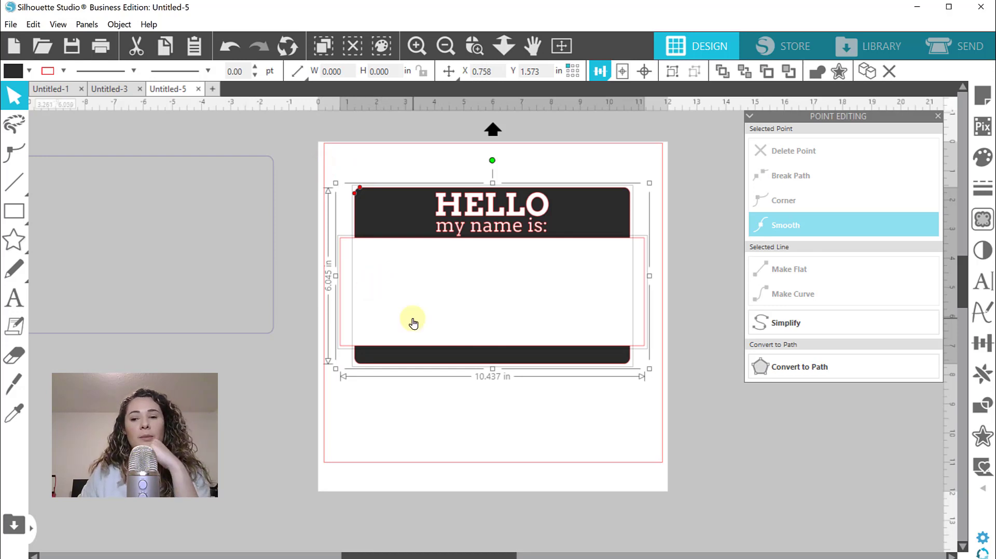
{"action": "left_click", "coordinate": [982, 404]}
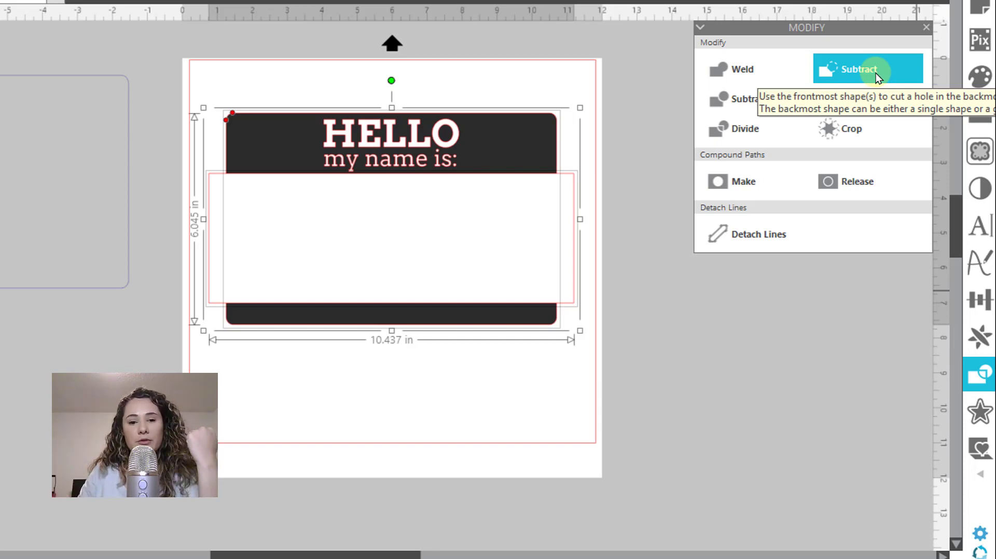
{"action": "left_click", "coordinate": [876, 73]}
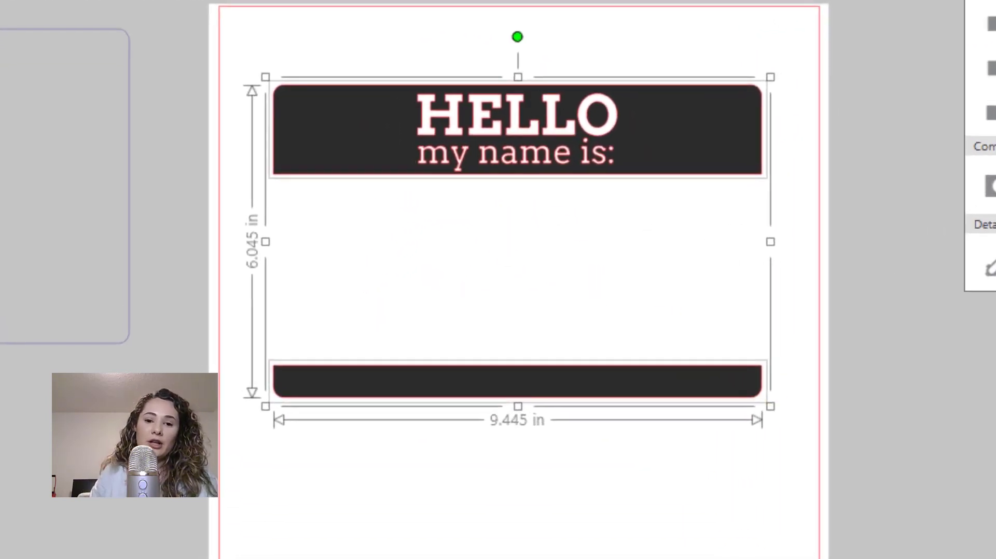
Step: Check the resulting top banner and HELLO lettering, then select the banner with its lettering
{"action": "left_click", "coordinate": [518, 408]}
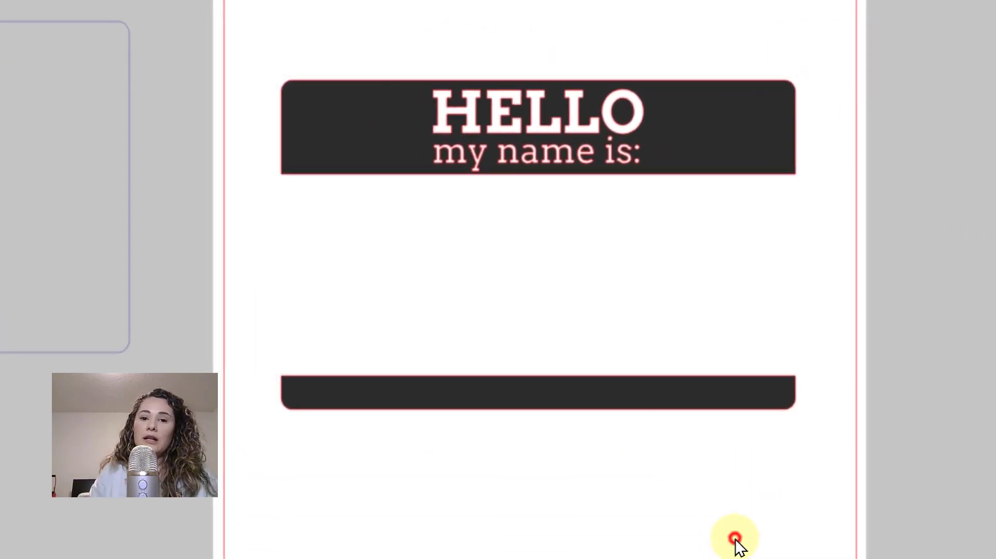
{"action": "left_click", "coordinate": [452, 105]}
{"action": "left_click", "coordinate": [455, 29]}
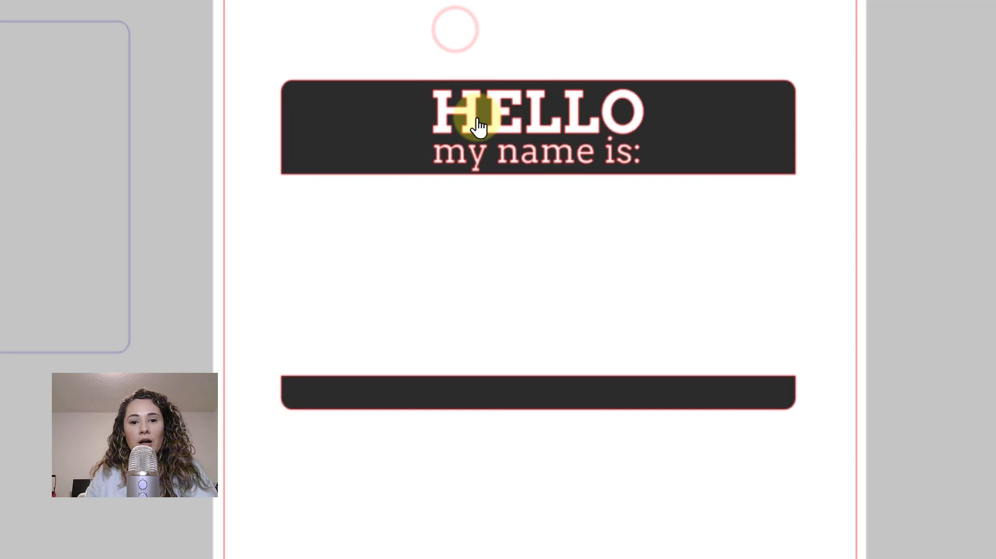
{"action": "left_click", "coordinate": [469, 136]}
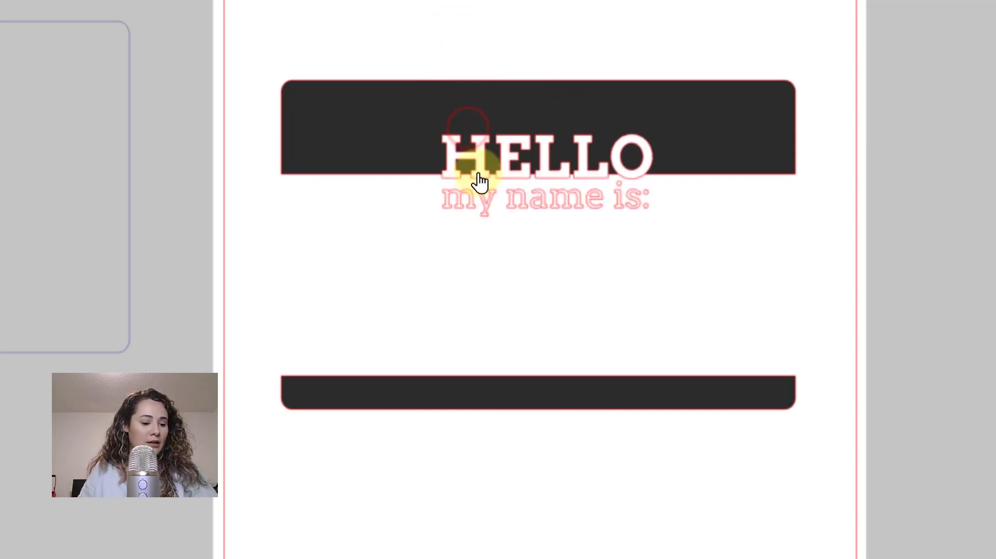
{"action": "left_click", "coordinate": [406, 16]}
{"action": "mouse_move", "coordinate": [373, 9]}
{"action": "left_mouse_down"}
{"action": "mouse_move", "coordinate": [505, 163]}
{"action": "mouse_move", "coordinate": [625, 268]}
{"action": "mouse_move", "coordinate": [621, 275]}
{"action": "left_mouse_up"}
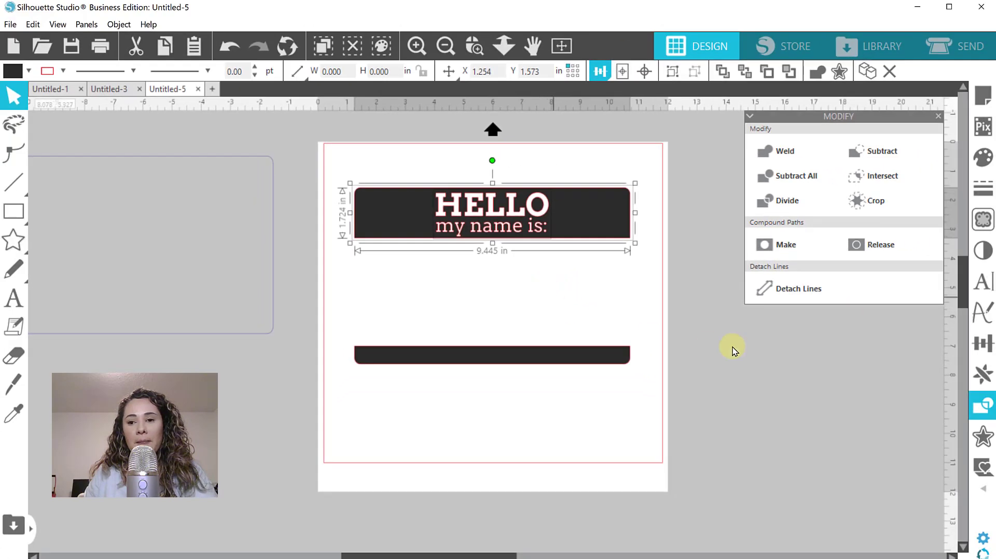
Step: Cut the lettering out of the black top banner, then sample its dark fill with the Eyedropper
{"action": "left_click", "coordinate": [995, 31]}
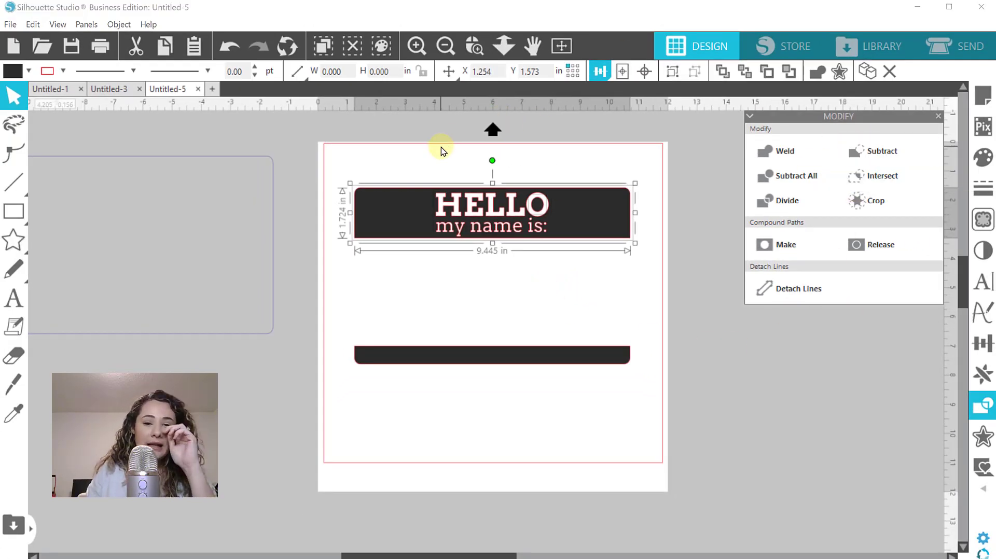
{"action": "left_click", "coordinate": [550, 160]}
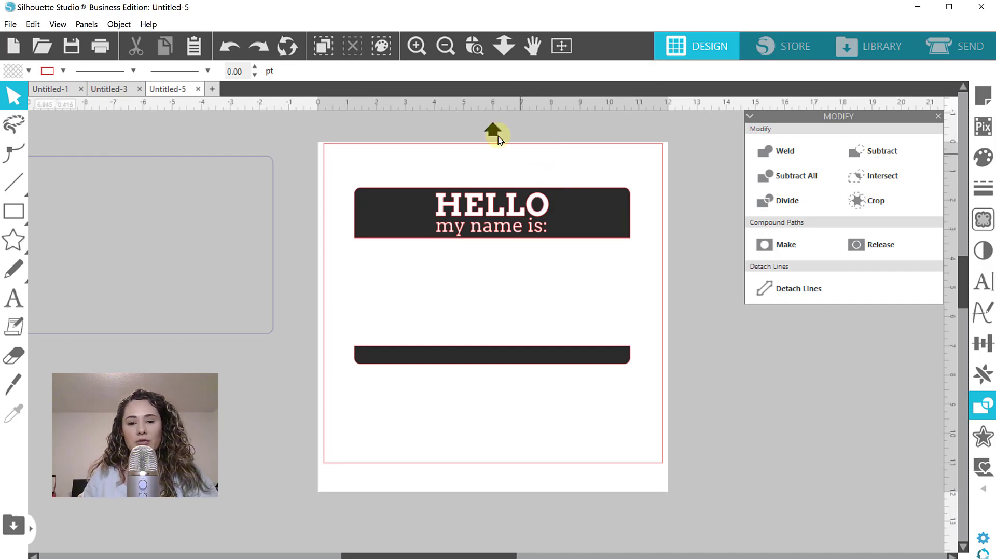
{"action": "left_click_drag", "start_coordinate": [340, 148], "coordinate": [649, 274]}
{"action": "key", "text": "i"}
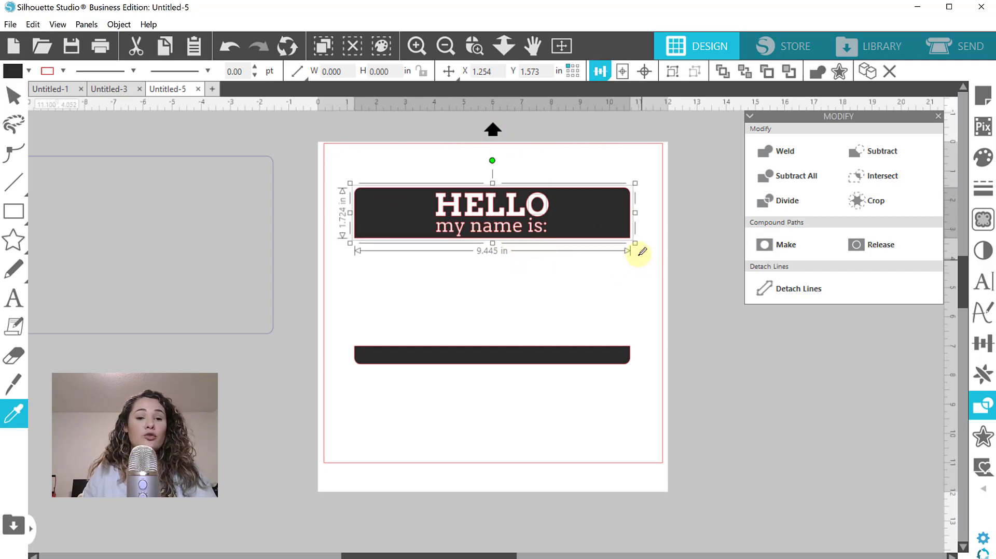
{"action": "key", "text": "v"}
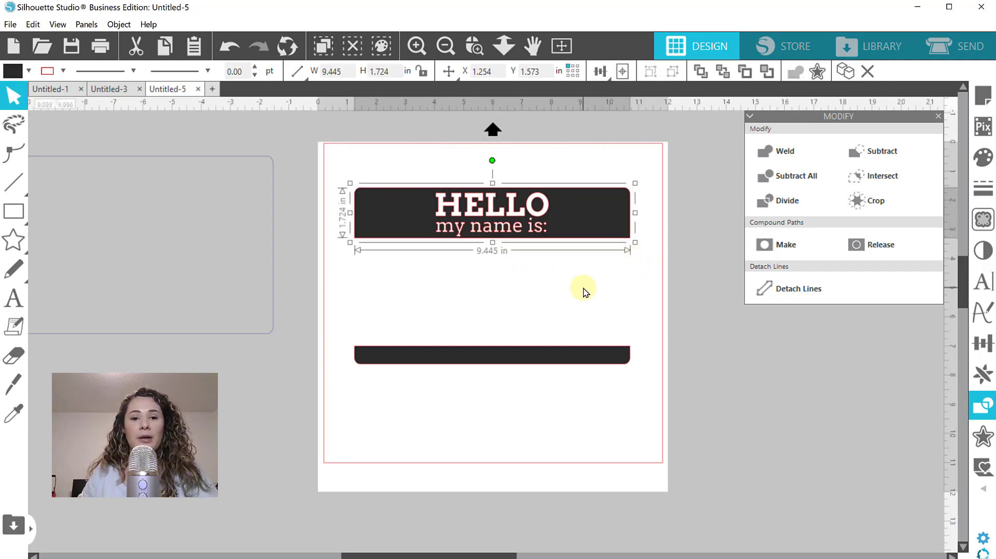
Step: Group the HELLO header and the bottom bar into one object
{"action": "left_click", "coordinate": [394, 157]}
{"action": "left_click_drag", "start_coordinate": [328, 147], "coordinate": [422, 400]}
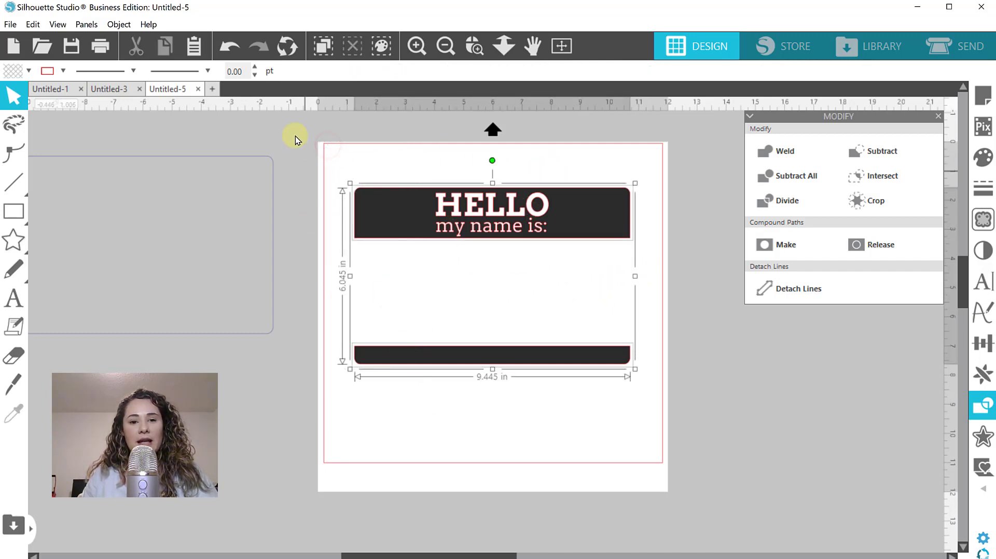
{"action": "left_click", "coordinate": [335, 133]}
{"action": "left_click_drag", "start_coordinate": [332, 140], "coordinate": [489, 400]}
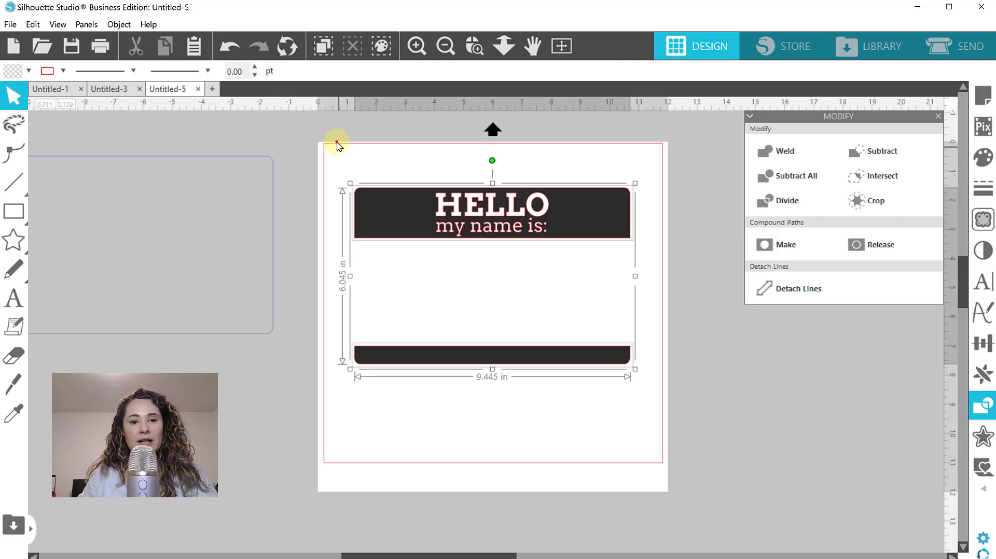
{"action": "left_click_drag", "start_coordinate": [336, 142], "coordinate": [471, 350]}
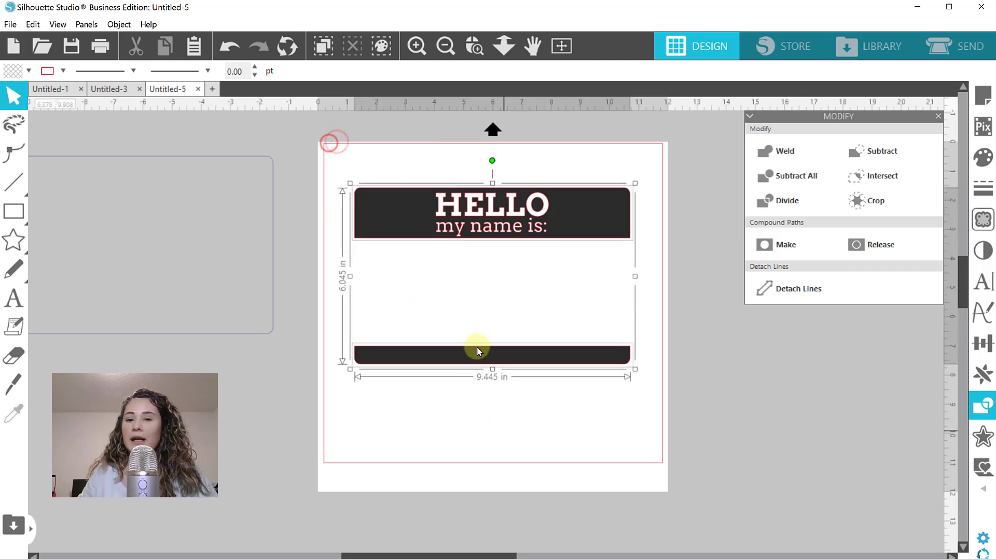
{"action": "right_click", "coordinate": [407, 216]}
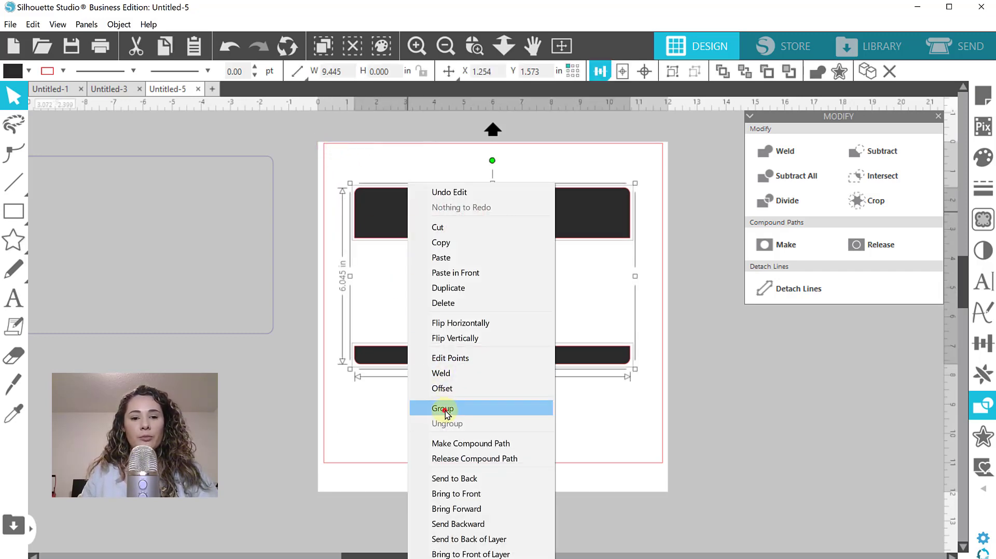
{"action": "left_click", "coordinate": [444, 409]}
{"action": "left_click", "coordinate": [409, 424]}
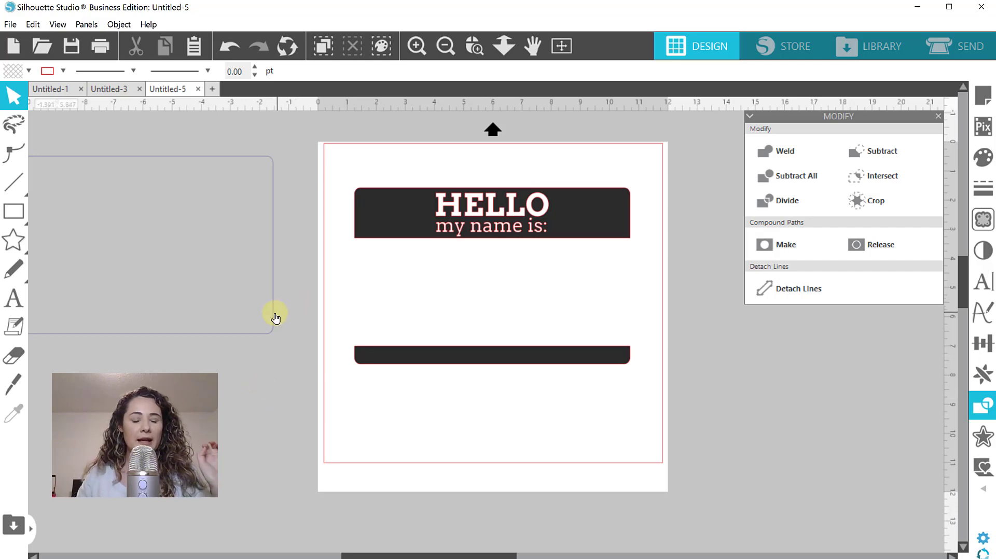
Step: Move the spare rounded rectangle aside and start a text box in the tag's blank middle
{"action": "left_click_drag", "start_coordinate": [275, 317], "coordinate": [236, 290]}
{"action": "left_click", "coordinate": [218, 293]}
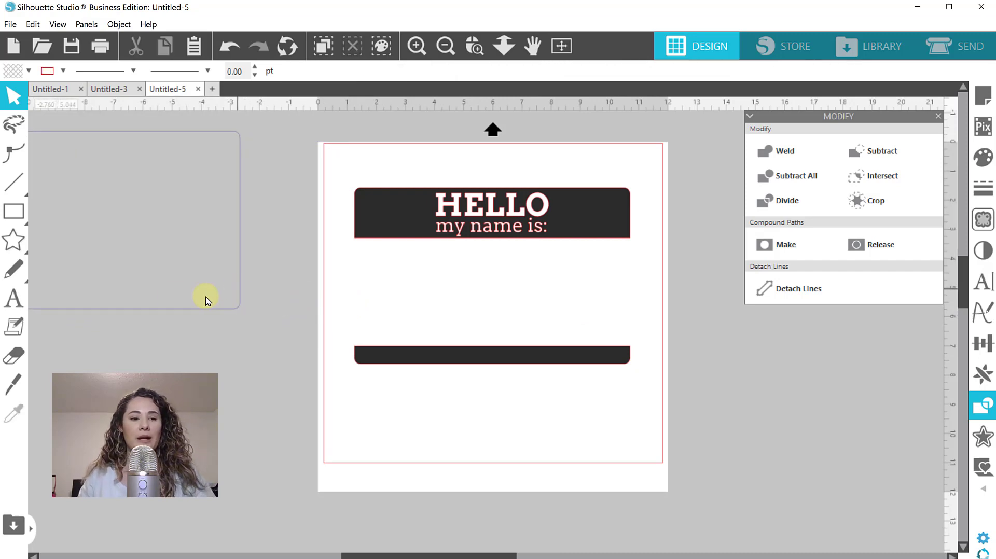
{"action": "left_click", "coordinate": [13, 296]}
{"action": "left_click", "coordinate": [427, 278]}
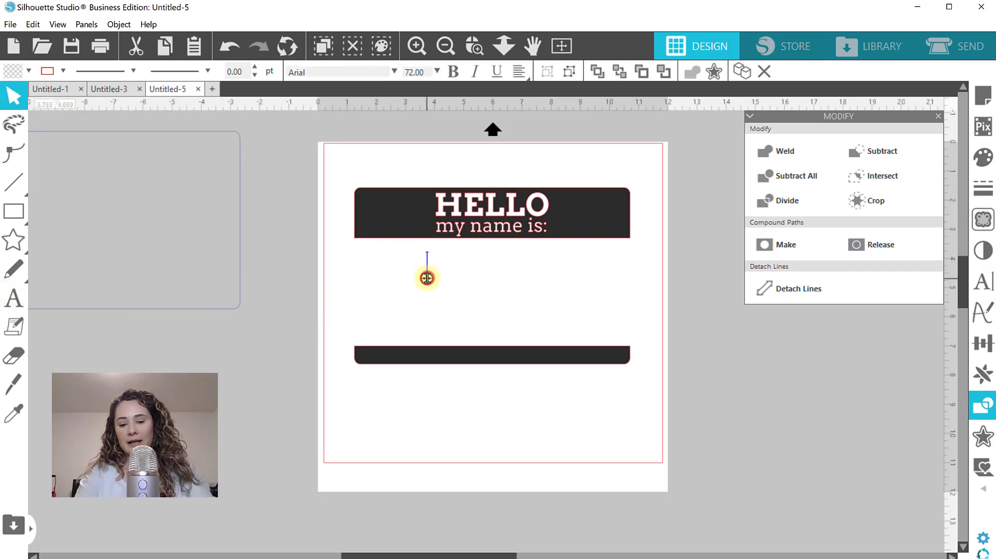
Step: Type 'Kathryn', set it in the Bogart font and fill it dark red
{"action": "type", "text": "Kathryn"}
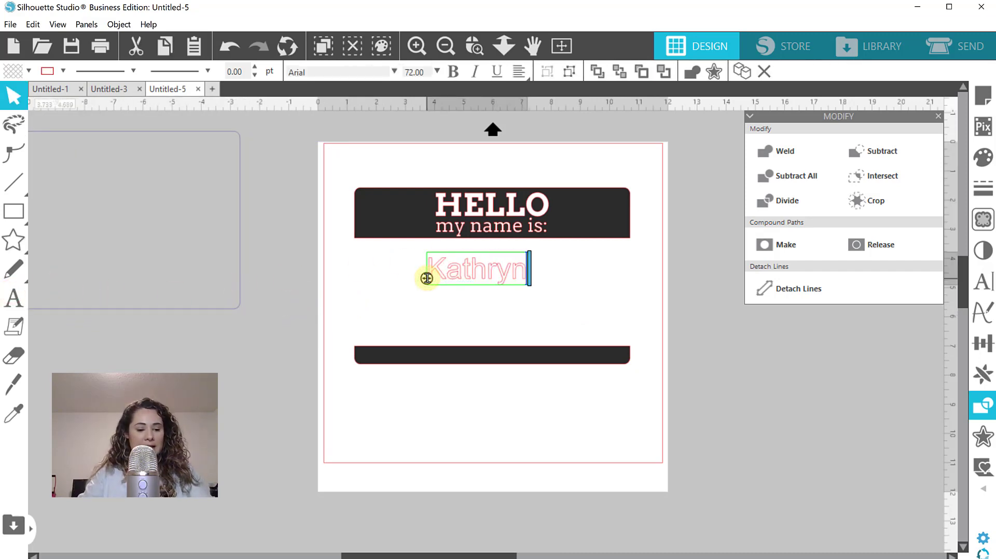
{"action": "key", "text": "ctrl+a"}
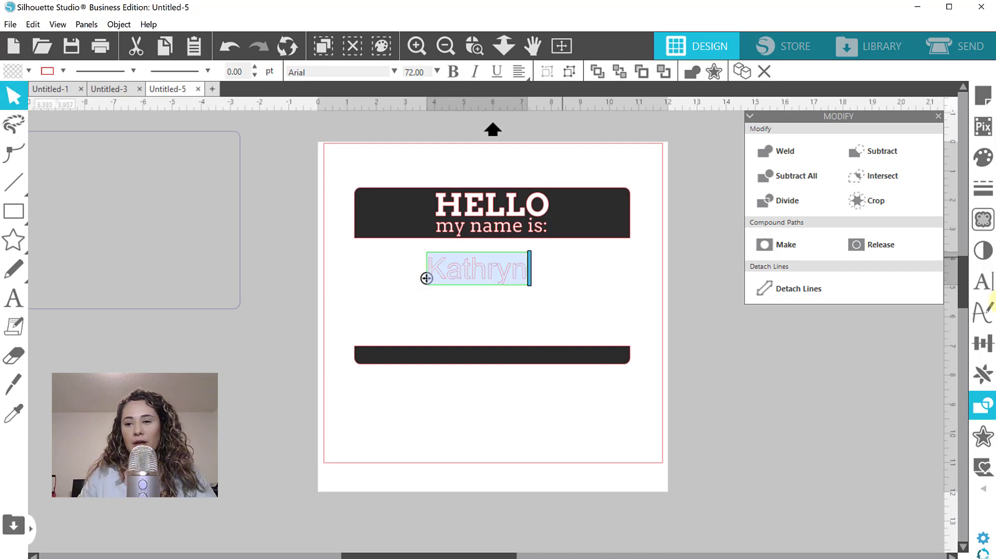
{"action": "left_click", "coordinate": [984, 285]}
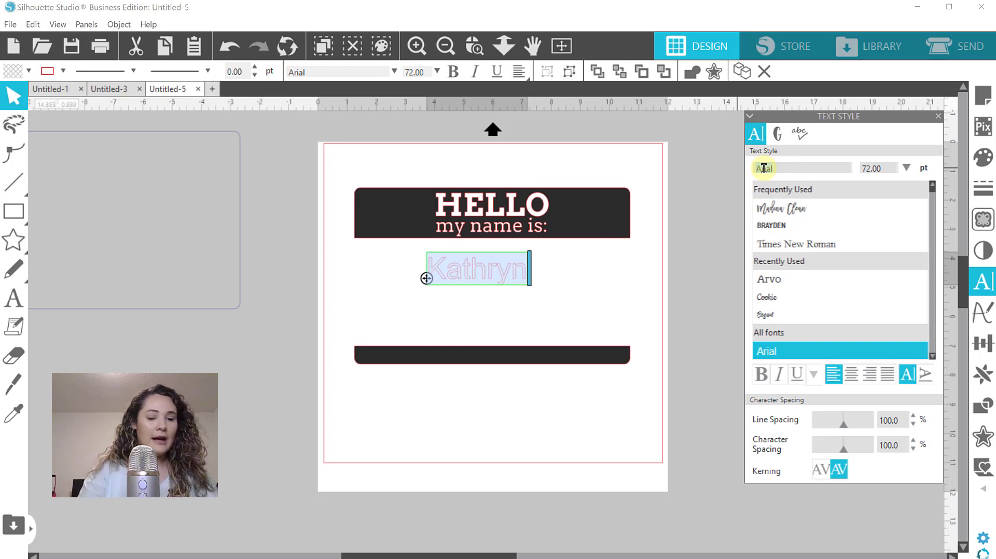
{"action": "type", "text": "bogart"}
{"action": "key", "text": "Return"}
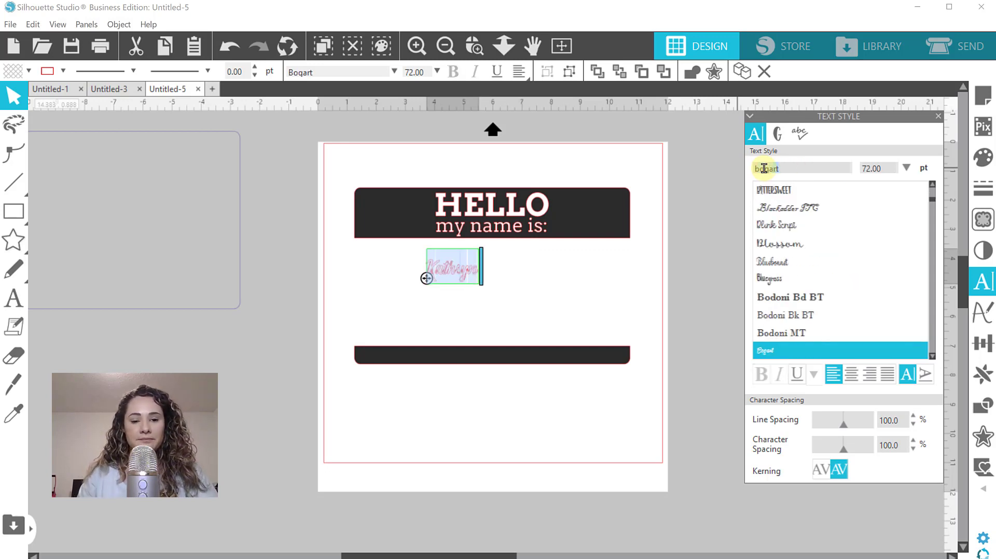
{"action": "left_click", "coordinate": [25, 74]}
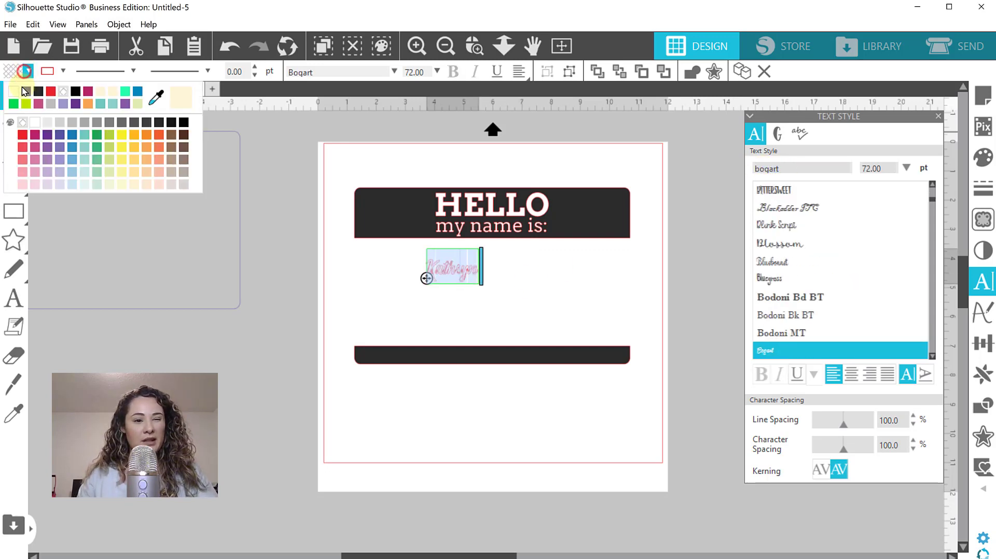
{"action": "left_click", "coordinate": [42, 93]}
Step: Enlarge the name to span the tag and move it up into the middle area
{"action": "left_click", "coordinate": [461, 316]}
{"action": "left_click", "coordinate": [457, 268]}
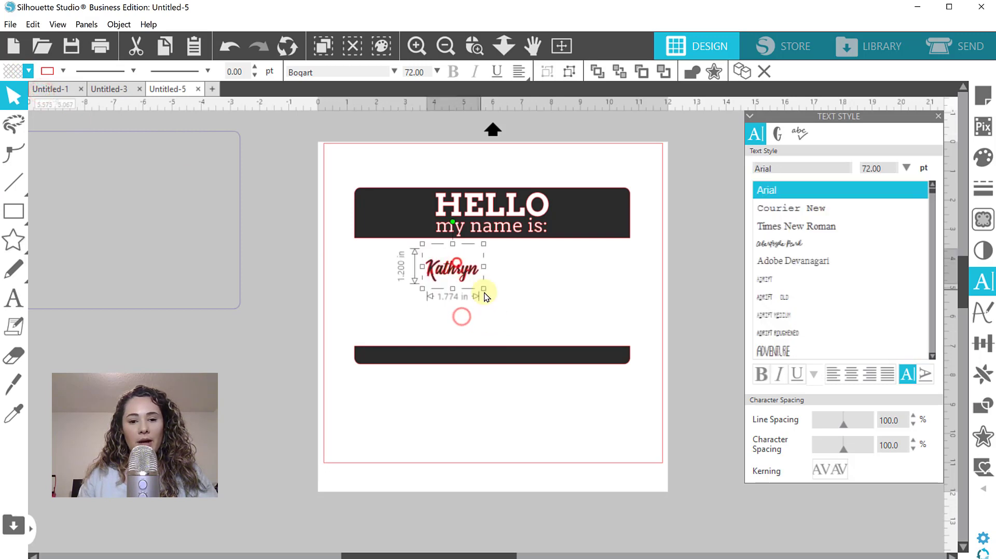
{"action": "left_click_drag", "start_coordinate": [481, 289], "coordinate": [634, 419]}
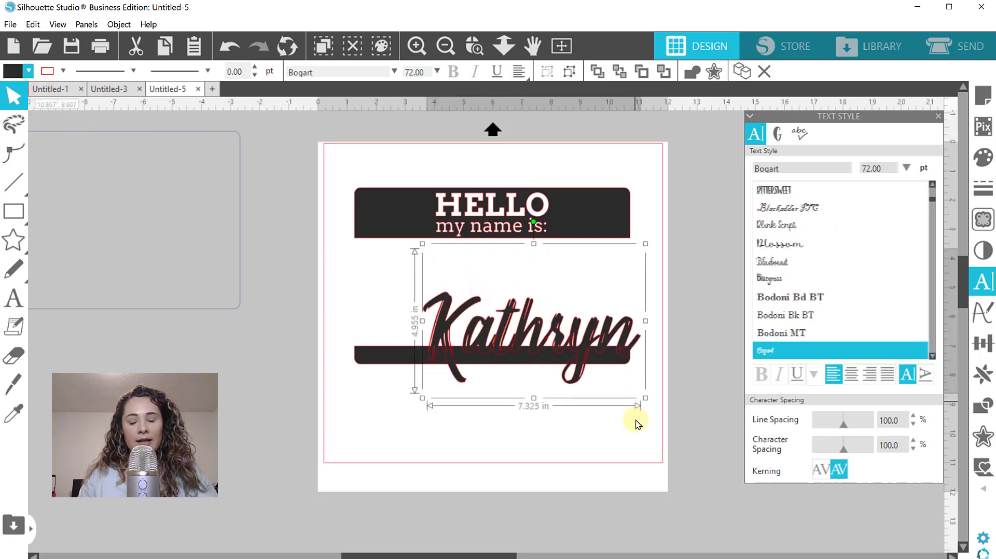
{"action": "left_click", "coordinate": [611, 467]}
{"action": "left_click_drag", "start_coordinate": [530, 326], "coordinate": [493, 280]}
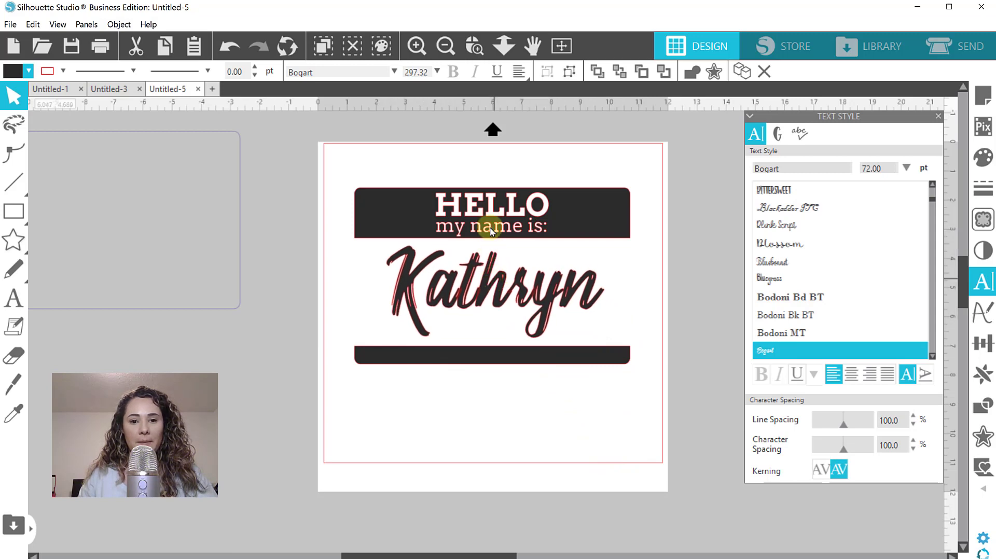
{"action": "left_click", "coordinate": [472, 278]}
Step: Centre the name horizontally on the tag with Align > Center
{"action": "left_click", "coordinate": [462, 161]}
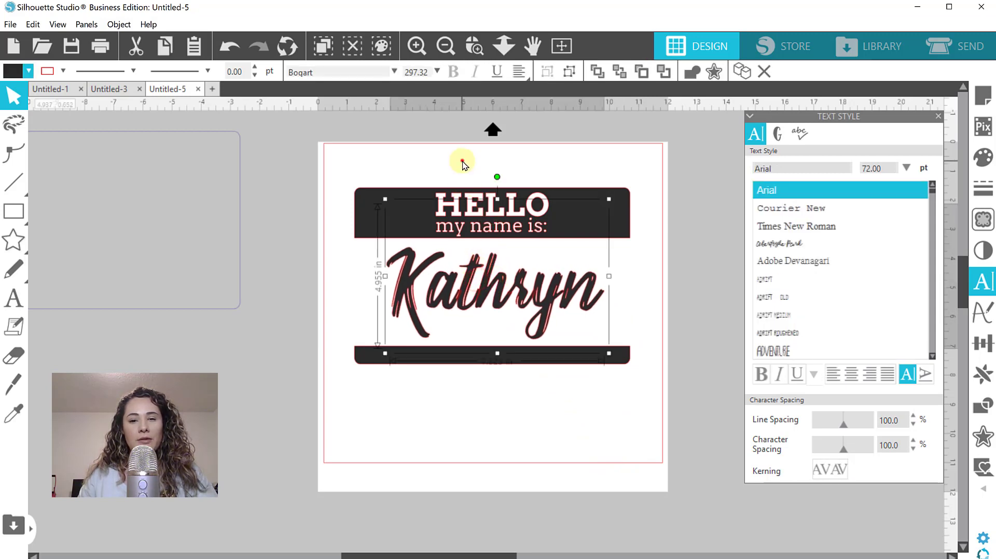
{"action": "left_click", "coordinate": [456, 210]}
{"action": "left_click", "coordinate": [421, 150]}
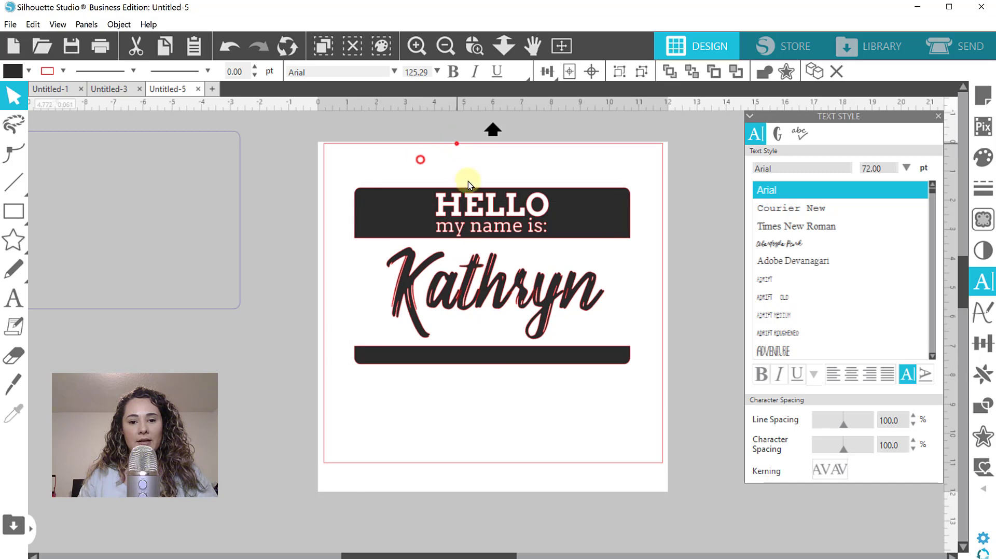
{"action": "left_click", "coordinate": [509, 357]}
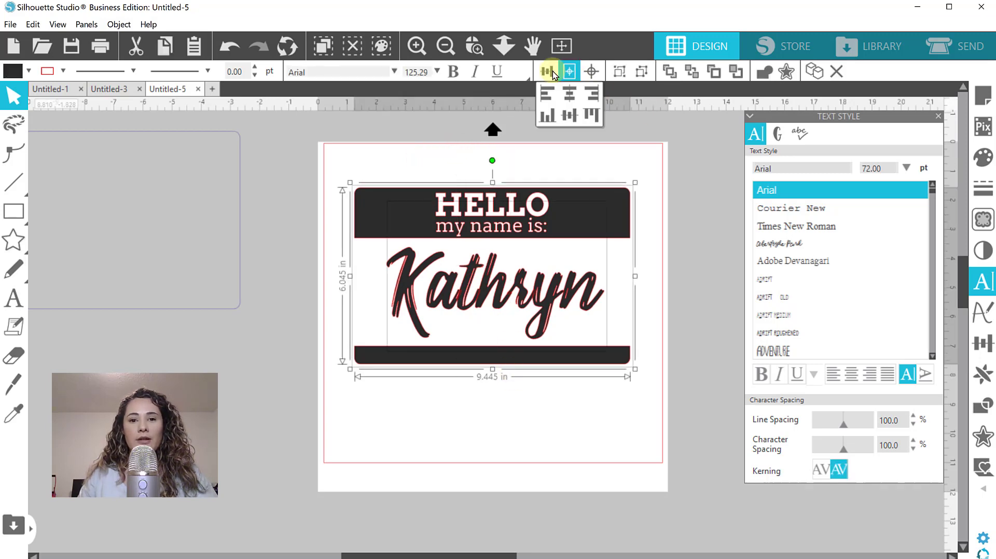
{"action": "left_click", "coordinate": [564, 85]}
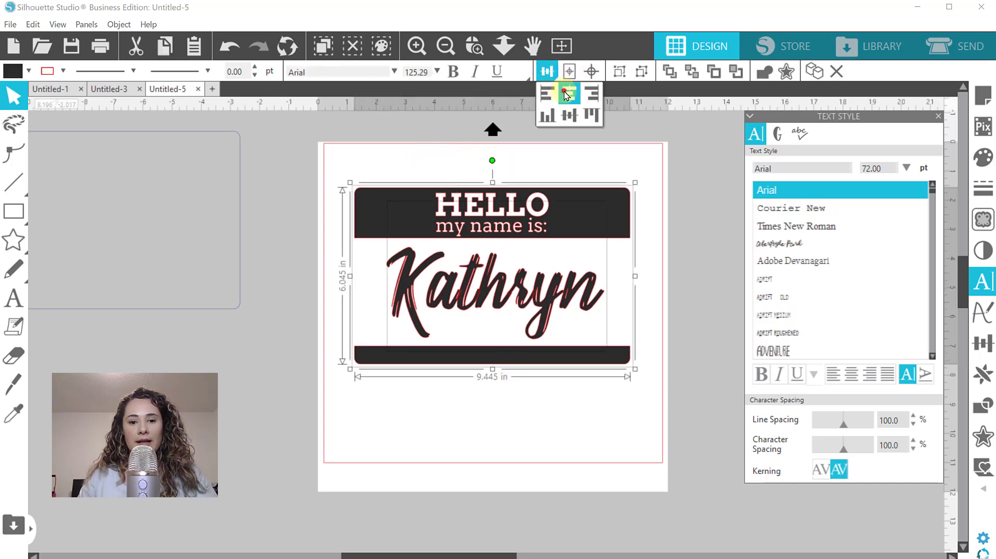
{"action": "left_click", "coordinate": [570, 94]}
{"action": "left_click", "coordinate": [459, 141]}
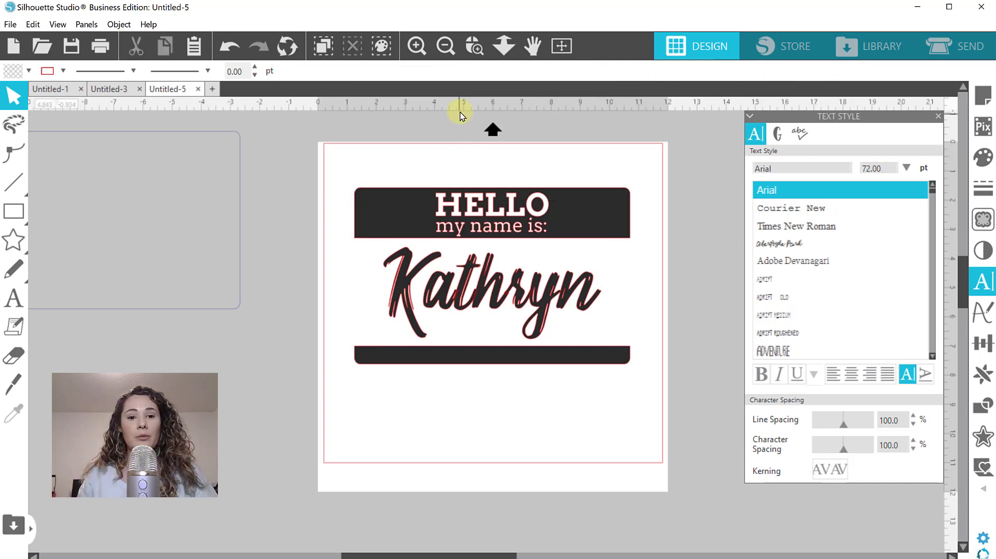
Step: Remove the fill from Kathryn and zoom in closely on the name
{"action": "left_click", "coordinate": [441, 306]}
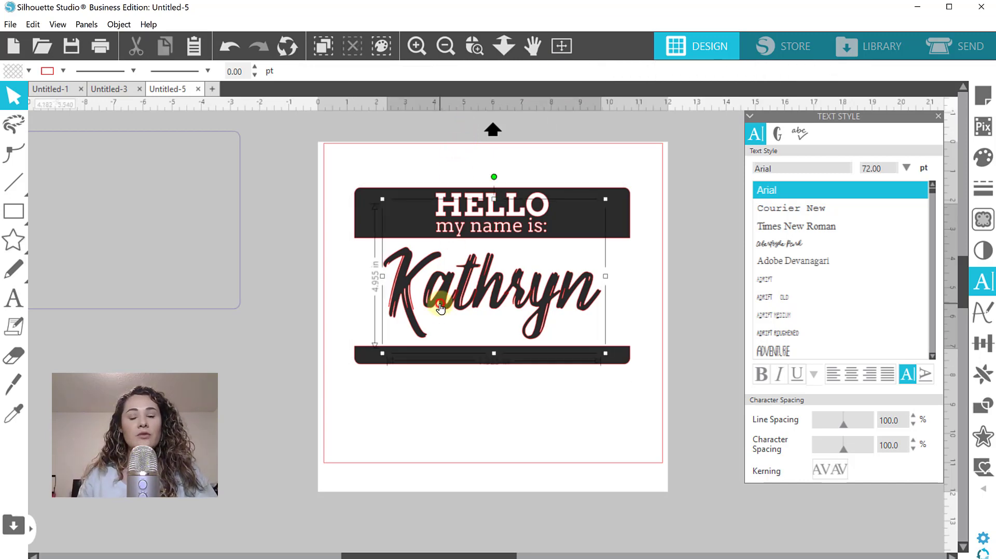
{"action": "left_click", "coordinate": [32, 76]}
{"action": "left_click", "coordinate": [61, 90]}
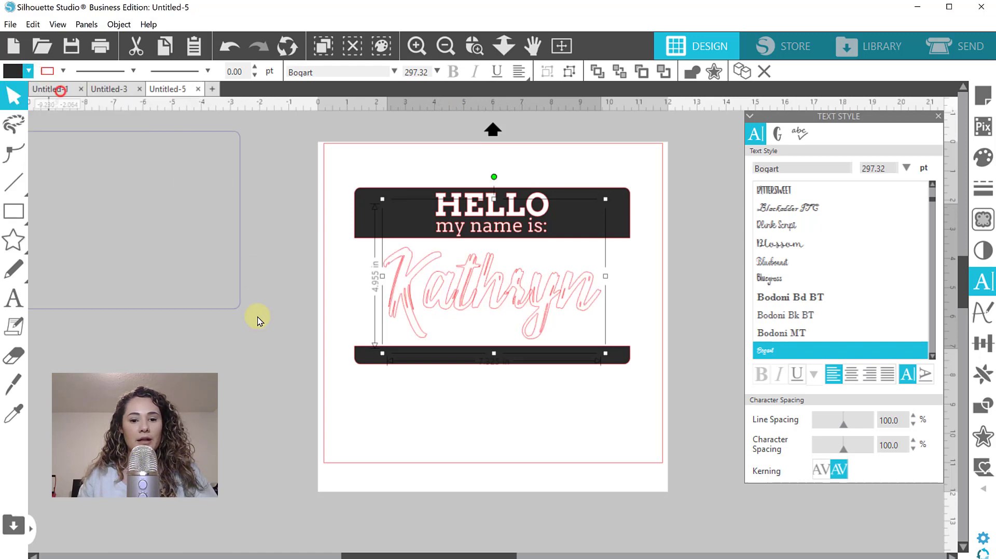
{"action": "left_click", "coordinate": [329, 284]}
{"action": "left_click", "coordinate": [474, 46]}
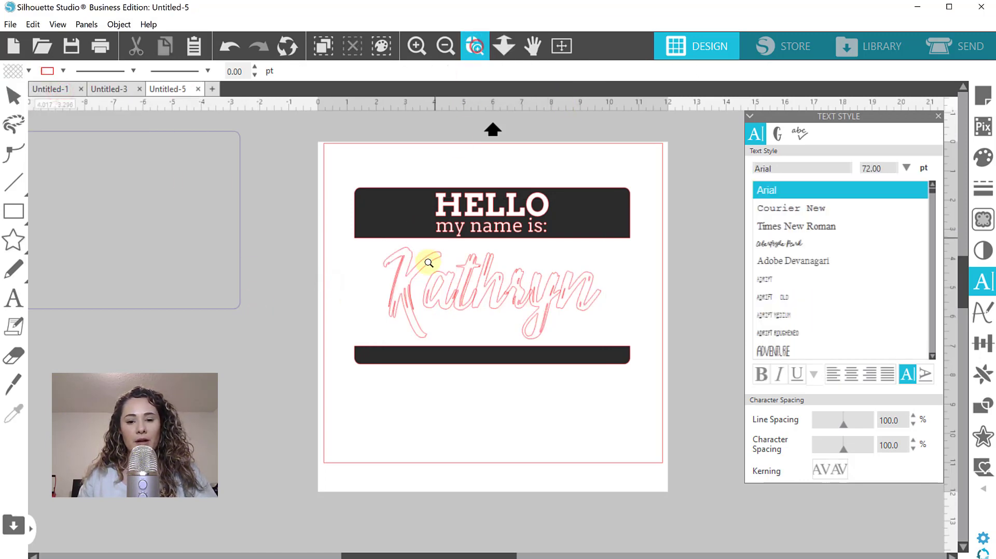
{"action": "left_click_drag", "start_coordinate": [428, 263], "coordinate": [625, 345]}
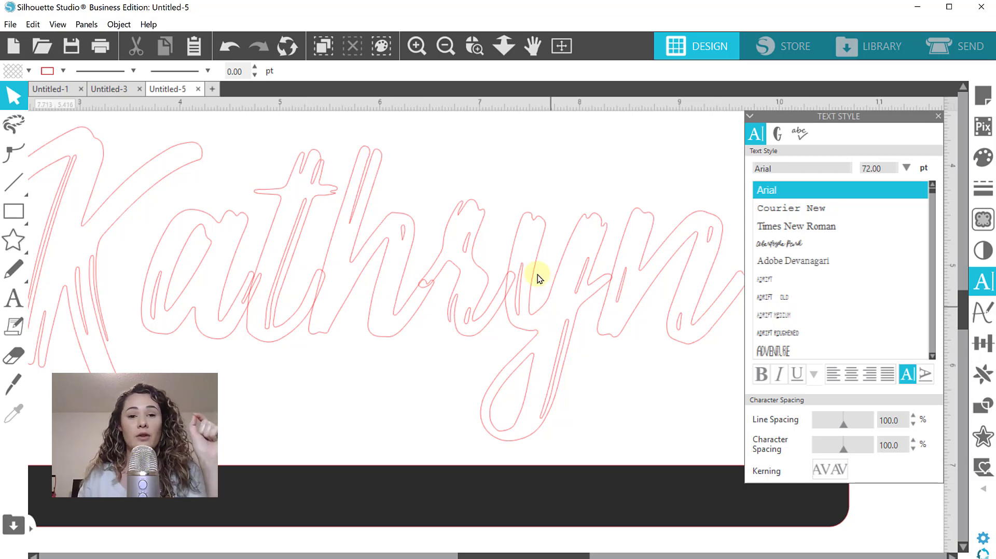
Step: Weld Kathryn's letters into one outline, then zoom back out to the whole tag
{"action": "right_click", "coordinate": [474, 293]}
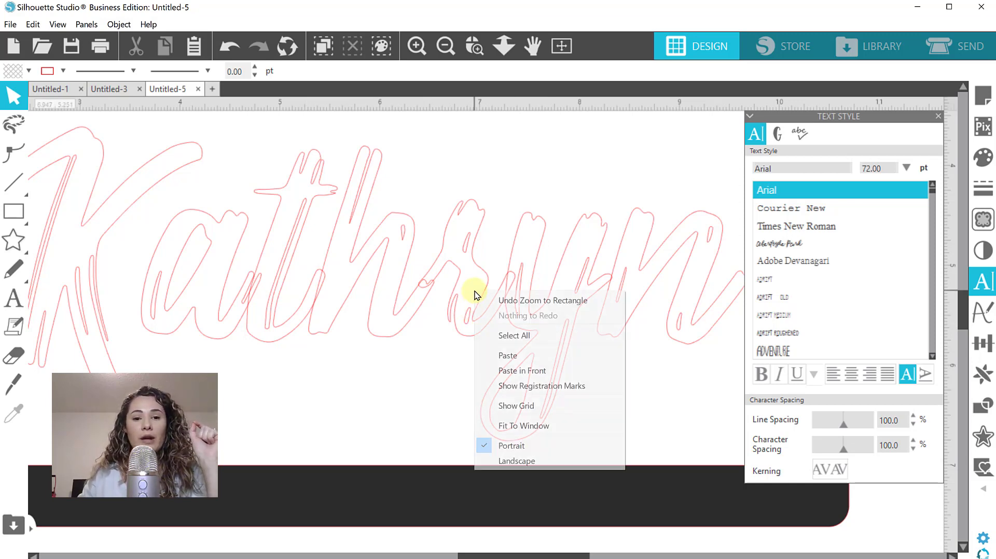
{"action": "left_click", "coordinate": [470, 246]}
{"action": "right_click", "coordinate": [469, 247]}
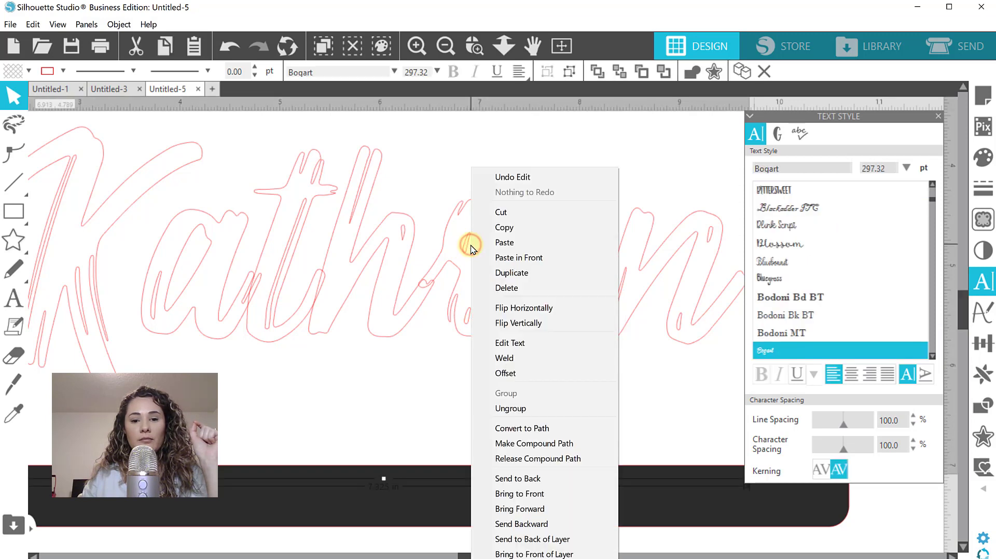
{"action": "left_click", "coordinate": [506, 358]}
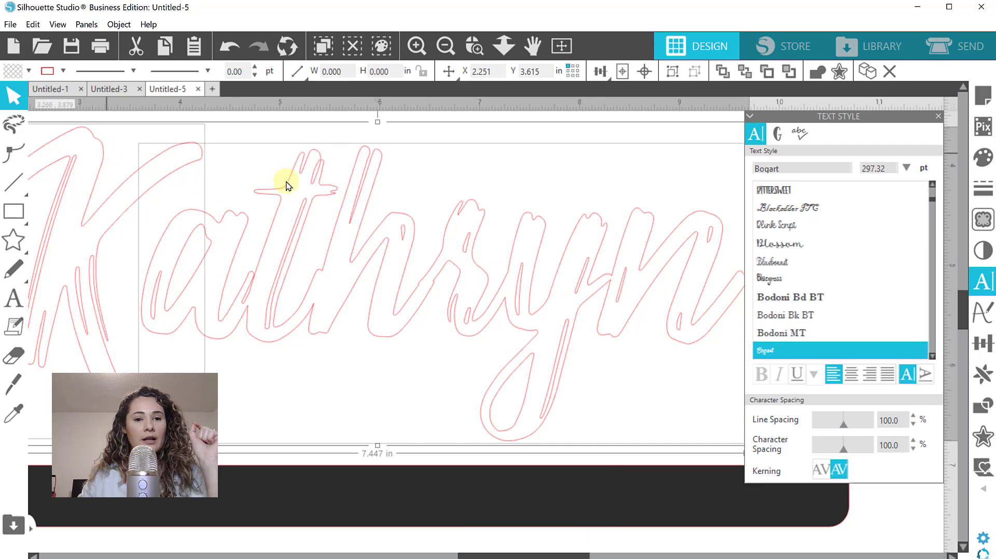
{"action": "left_click", "coordinate": [445, 46]}
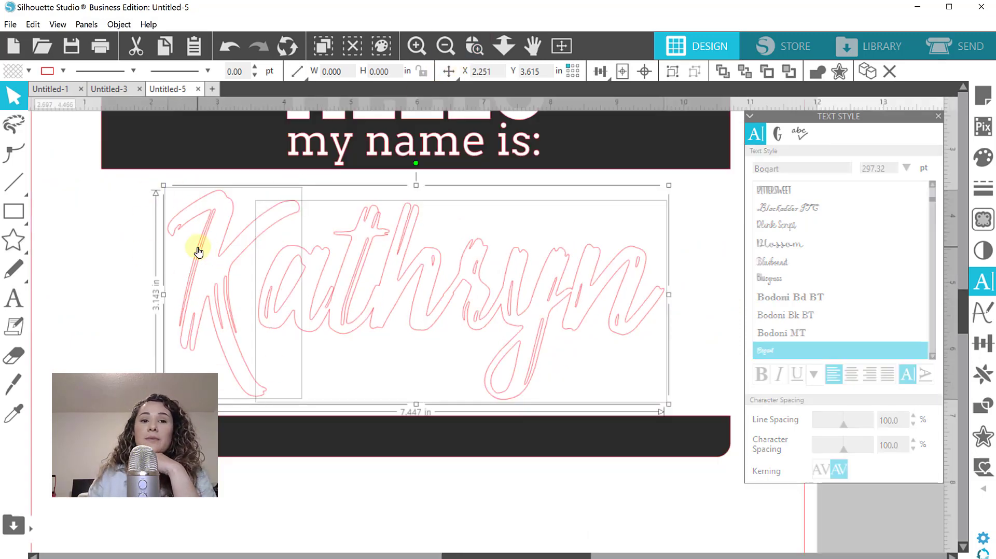
Step: Make Kathryn a compound path and fill it dark grey
{"action": "right_click", "coordinate": [221, 244]}
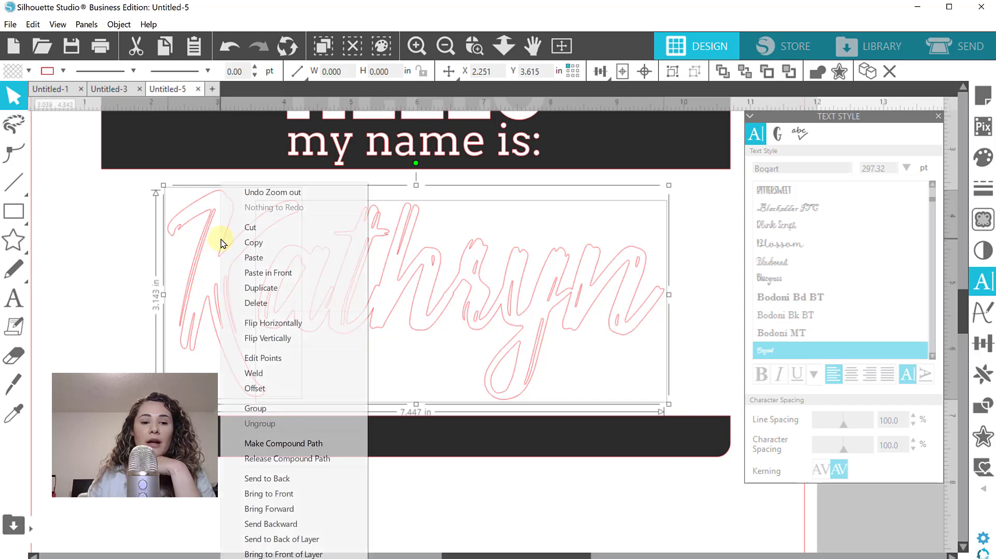
{"action": "left_click", "coordinate": [254, 444]}
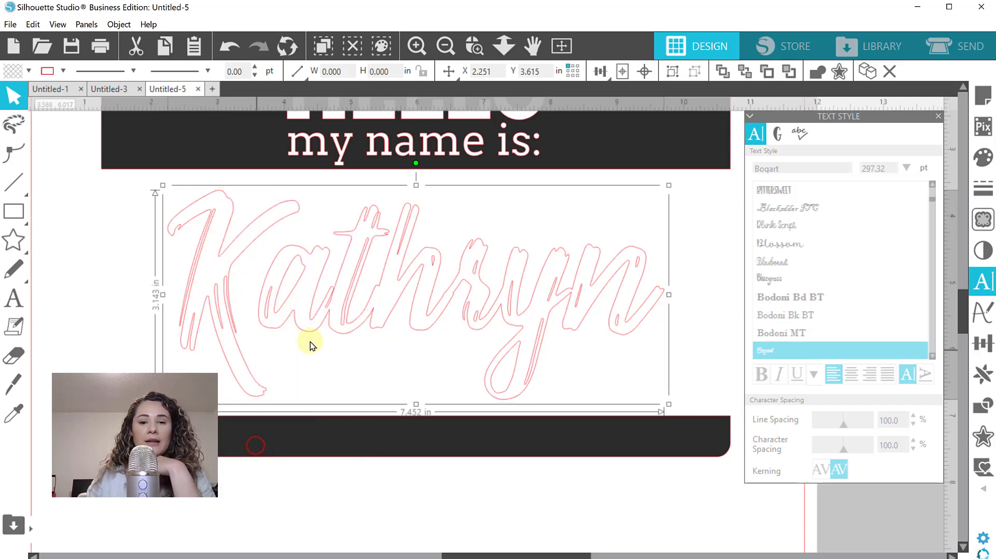
{"action": "left_click", "coordinate": [27, 70]}
{"action": "left_click", "coordinate": [27, 92]}
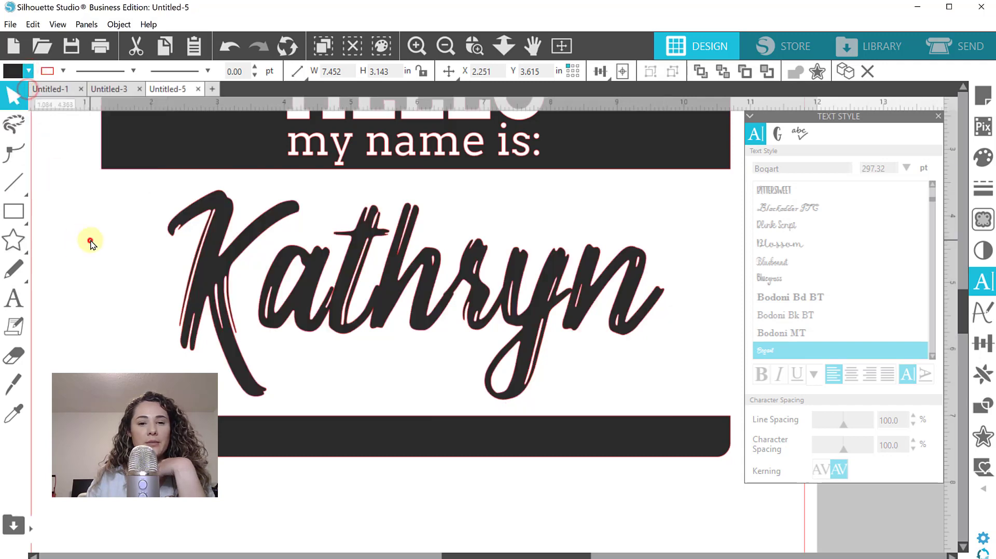
Step: Group every piece of the name tag together
{"action": "key", "text": "Escape"}
{"action": "left_click", "coordinate": [445, 47]}
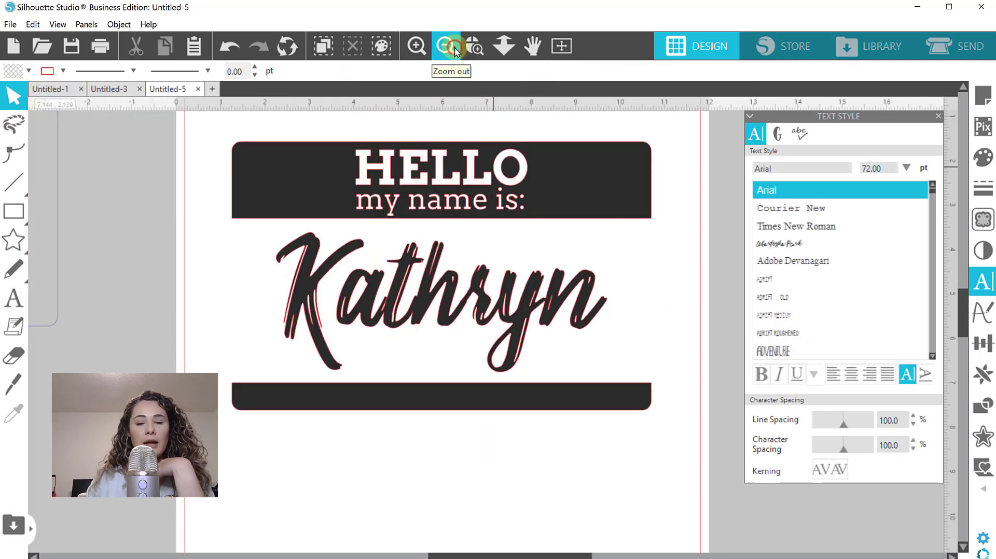
{"action": "left_click", "coordinate": [445, 47]}
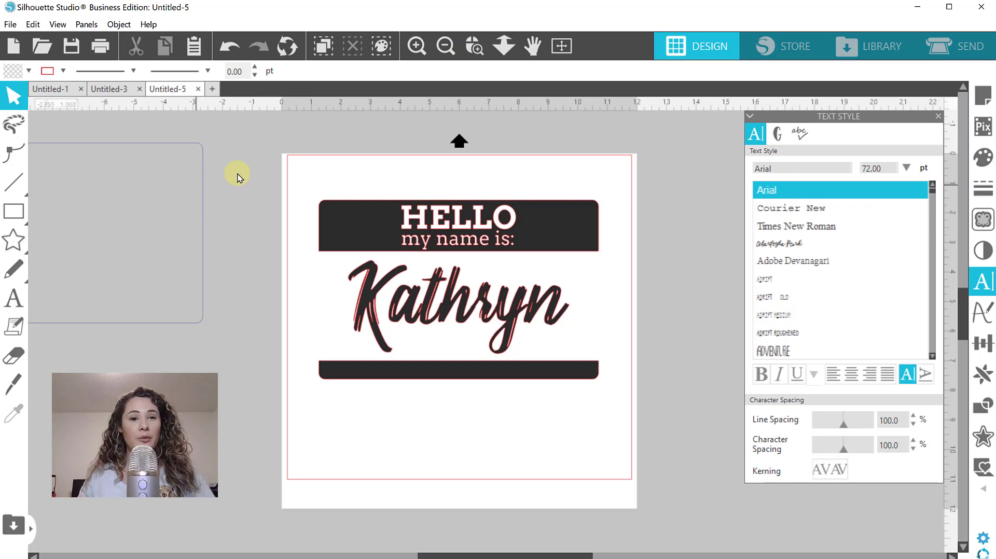
{"action": "left_click_drag", "start_coordinate": [296, 154], "coordinate": [358, 244]}
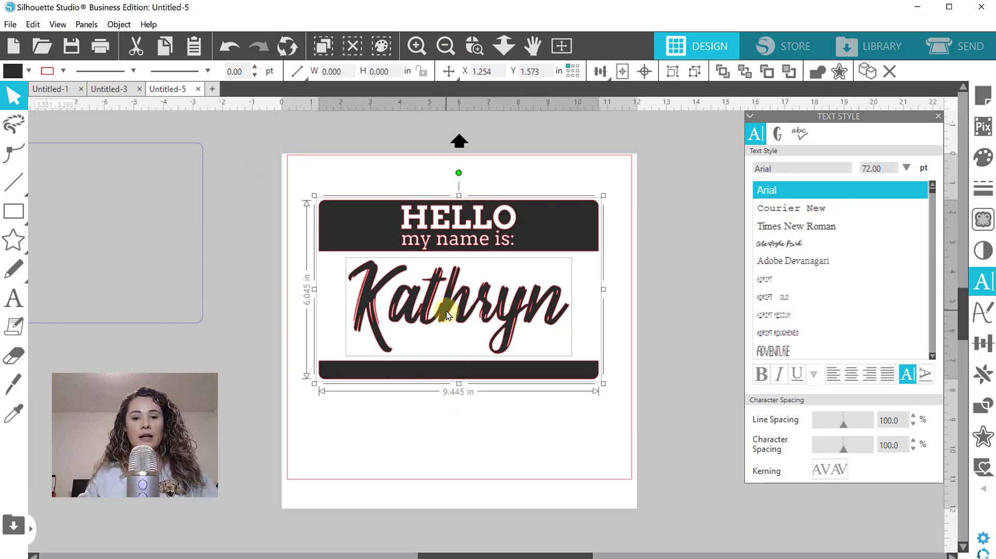
{"action": "right_click", "coordinate": [451, 350]}
{"action": "left_click", "coordinate": [481, 390]}
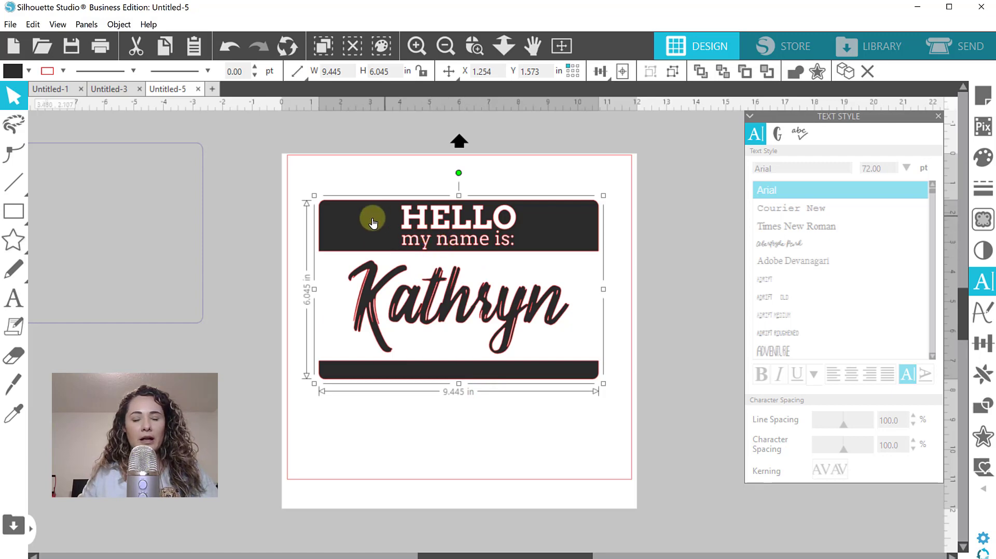
Step: Set the grouped name tag's line colour to green
{"action": "left_click_drag", "start_coordinate": [299, 171], "coordinate": [444, 372]}
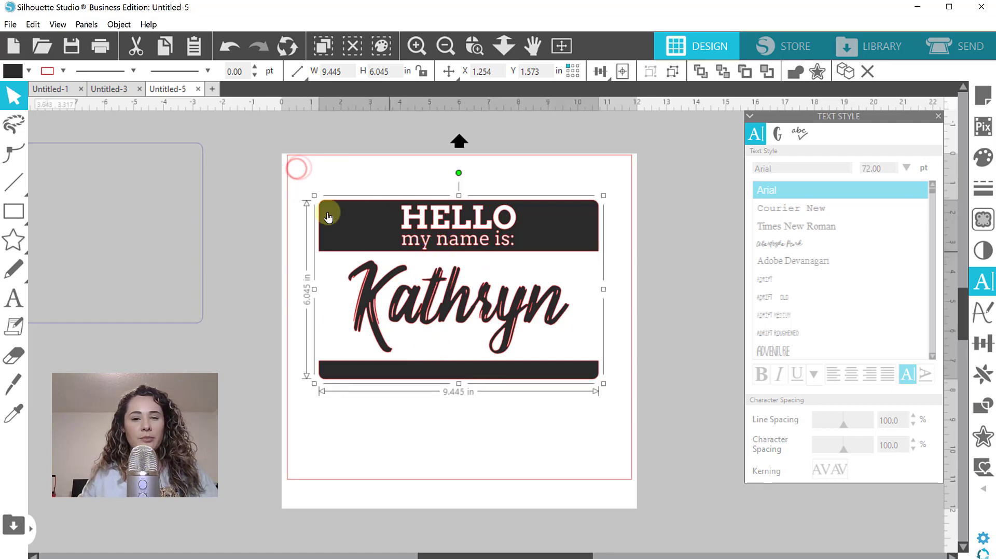
{"action": "left_click", "coordinate": [61, 71]}
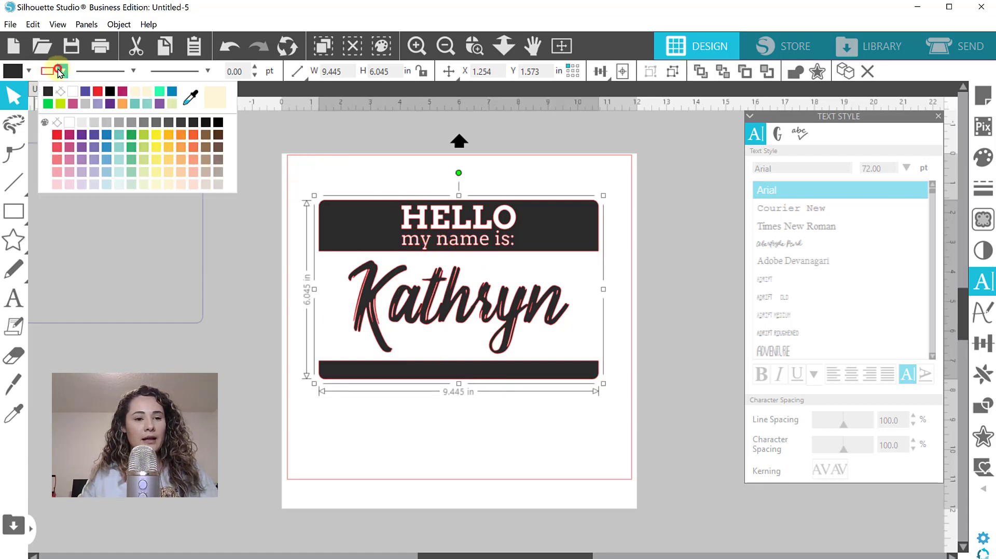
{"action": "left_click", "coordinate": [130, 137]}
{"action": "left_click", "coordinate": [491, 420]}
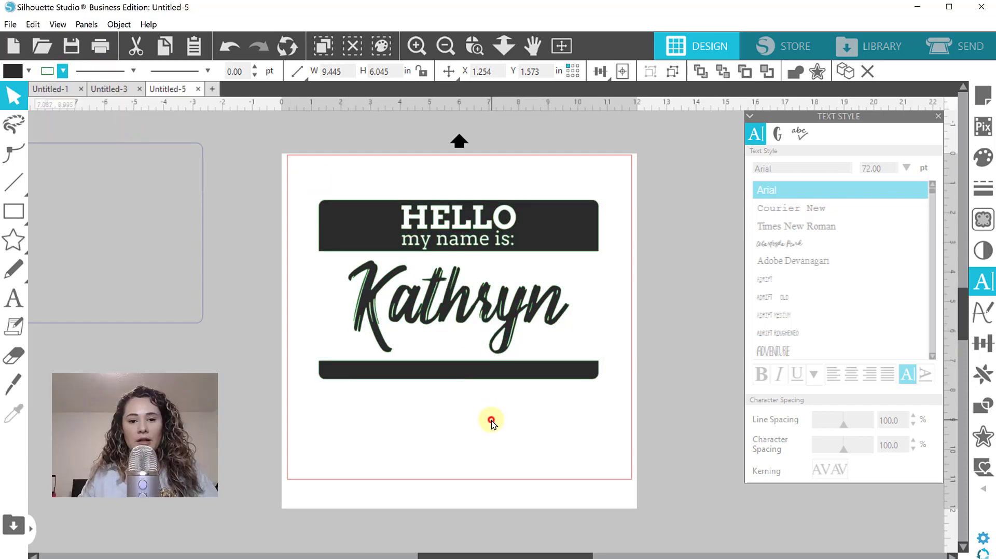
Step: Place the rounded rectangle over the tag, center everything to the page, and nudge it up-left
{"action": "left_click_drag", "start_coordinate": [202, 294], "coordinate": [643, 317]}
{"action": "left_click", "coordinate": [227, 151]}
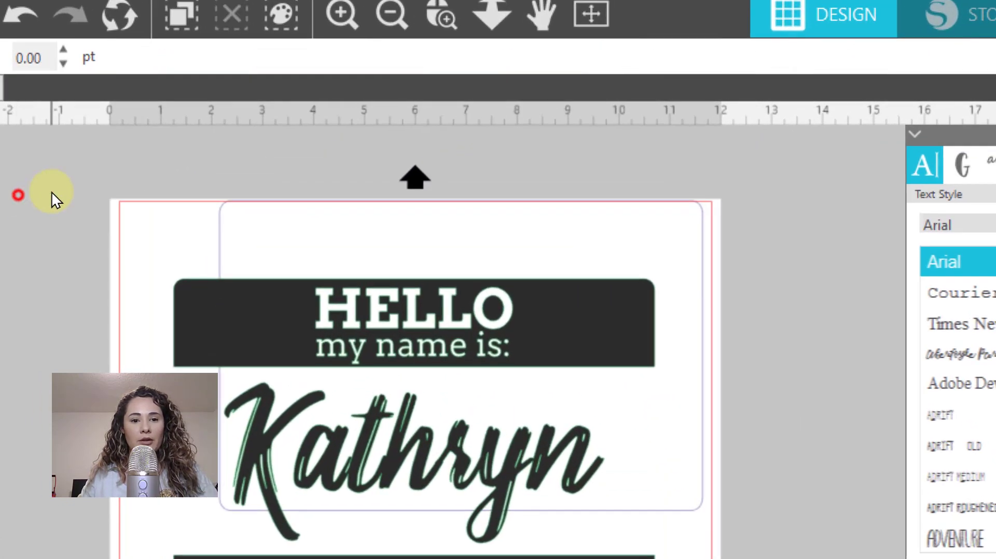
{"action": "left_click_drag", "start_coordinate": [247, 149], "coordinate": [369, 295]}
{"action": "left_click", "coordinate": [127, 301]}
{"action": "left_click_drag", "start_coordinate": [6, 182], "coordinate": [574, 558]}
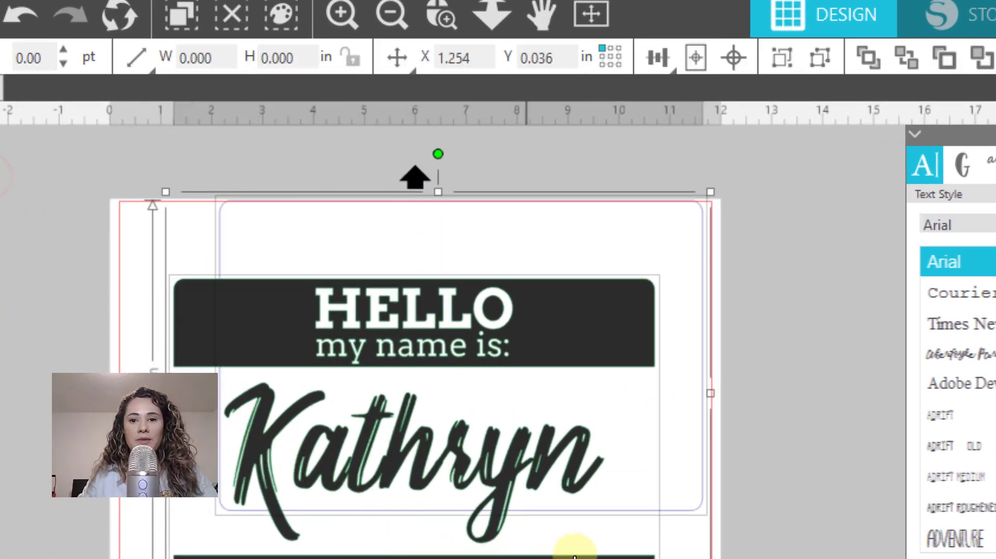
{"action": "left_click", "coordinate": [733, 55]}
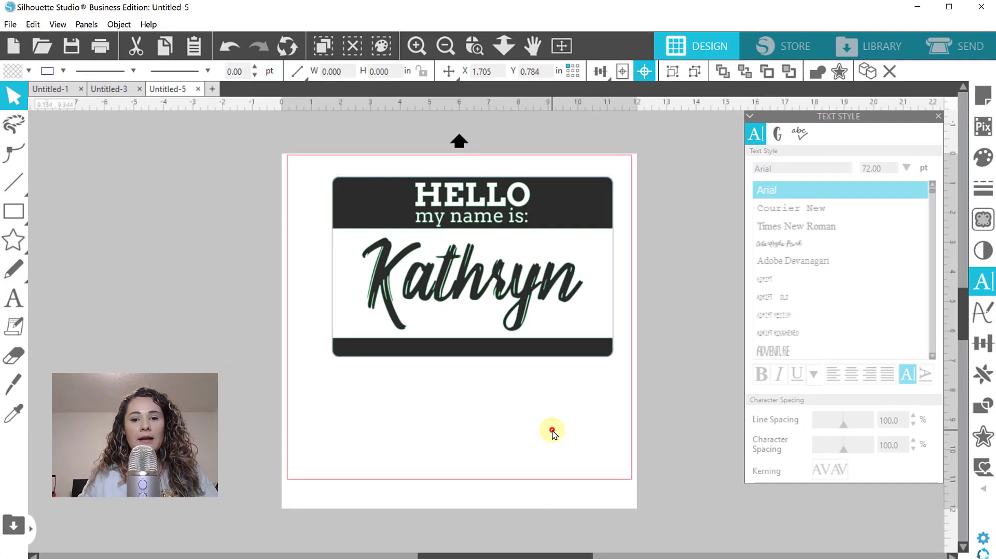
{"action": "left_click", "coordinate": [552, 429]}
{"action": "left_click_drag", "start_coordinate": [617, 422], "coordinate": [341, 197]}
{"action": "left_click_drag", "start_coordinate": [340, 196], "coordinate": [339, 193]}
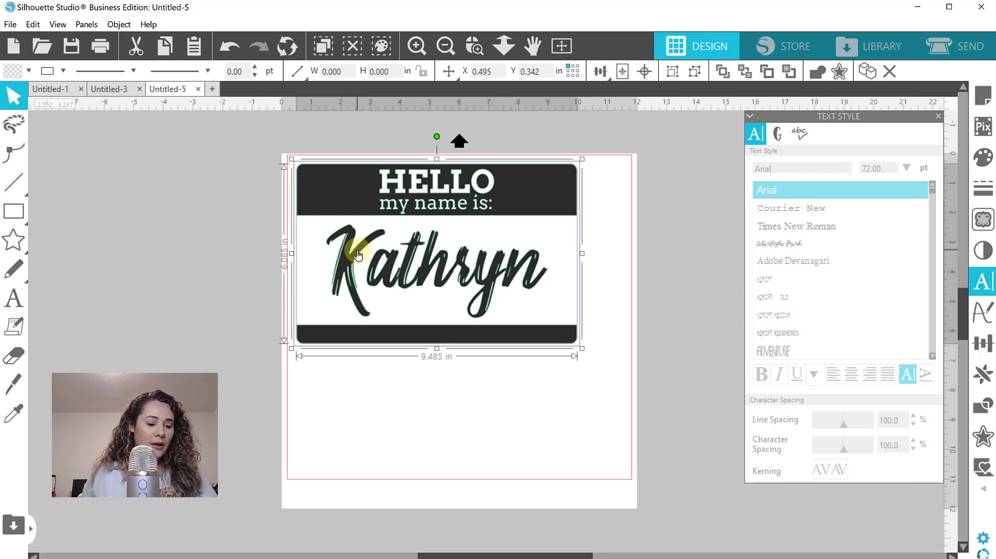
Step: Select the whole name tag and use Save Selection > Save to Hard Drive as an SVG file
{"action": "left_click", "coordinate": [358, 255]}
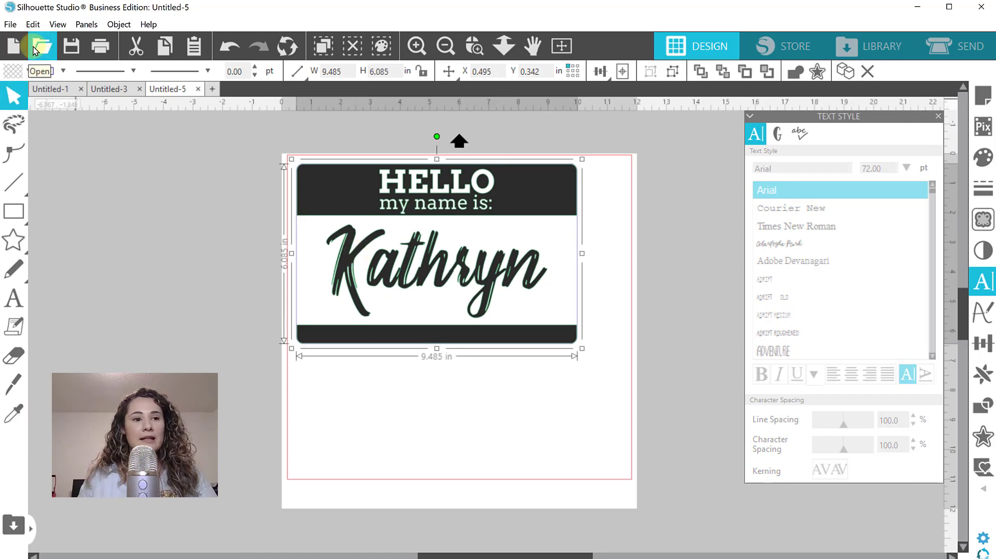
{"action": "left_click", "coordinate": [148, 143]}
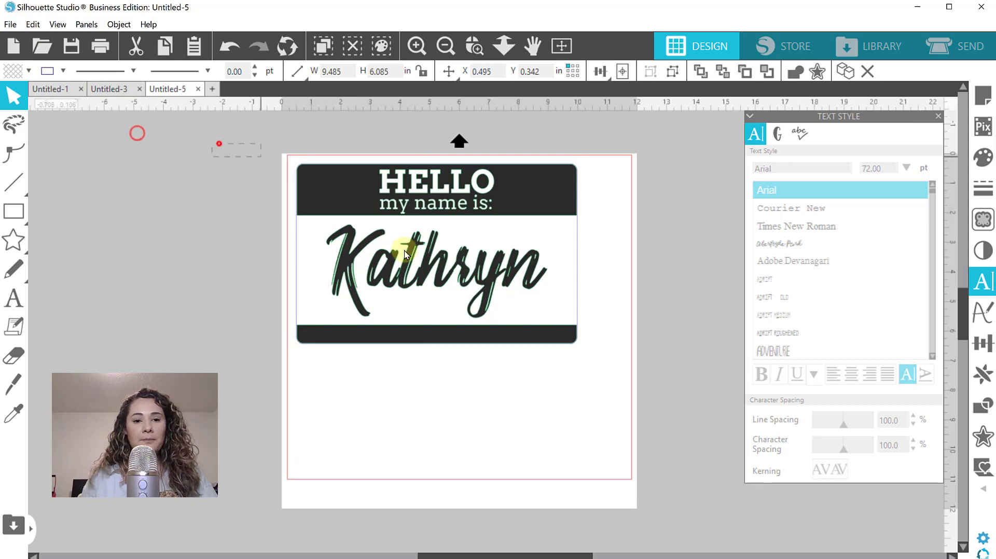
{"action": "left_click_drag", "start_coordinate": [404, 255], "coordinate": [544, 417]}
{"action": "left_click", "coordinate": [545, 420]}
{"action": "left_click_drag", "start_coordinate": [235, 147], "coordinate": [565, 370]}
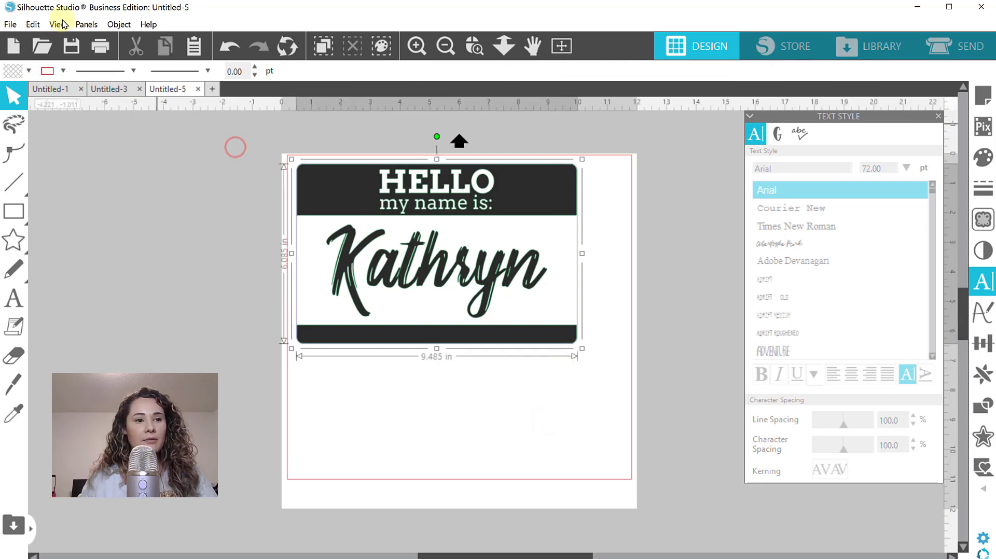
{"action": "left_click", "coordinate": [10, 24]}
{"action": "mouse_move", "coordinate": [116, 173]}
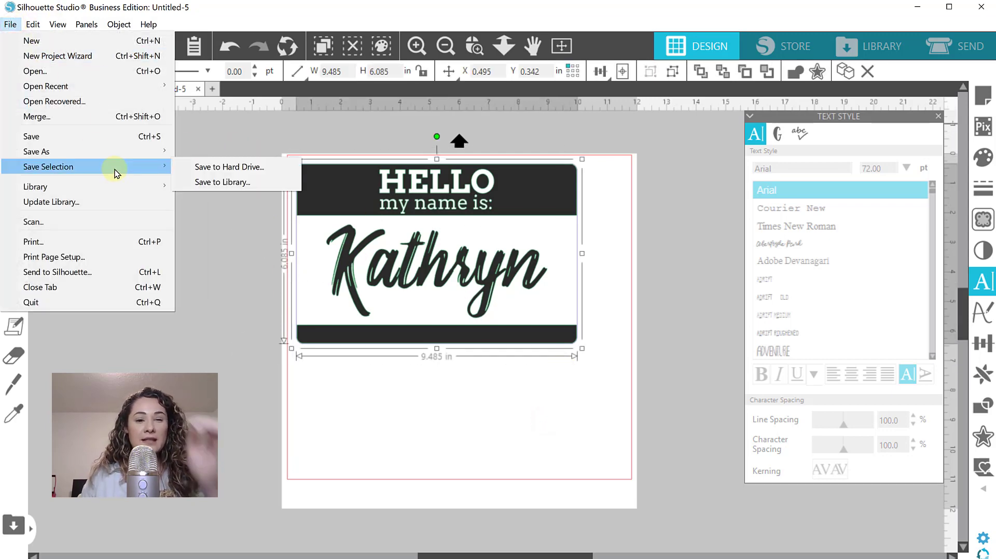
{"action": "left_click", "coordinate": [196, 167]}
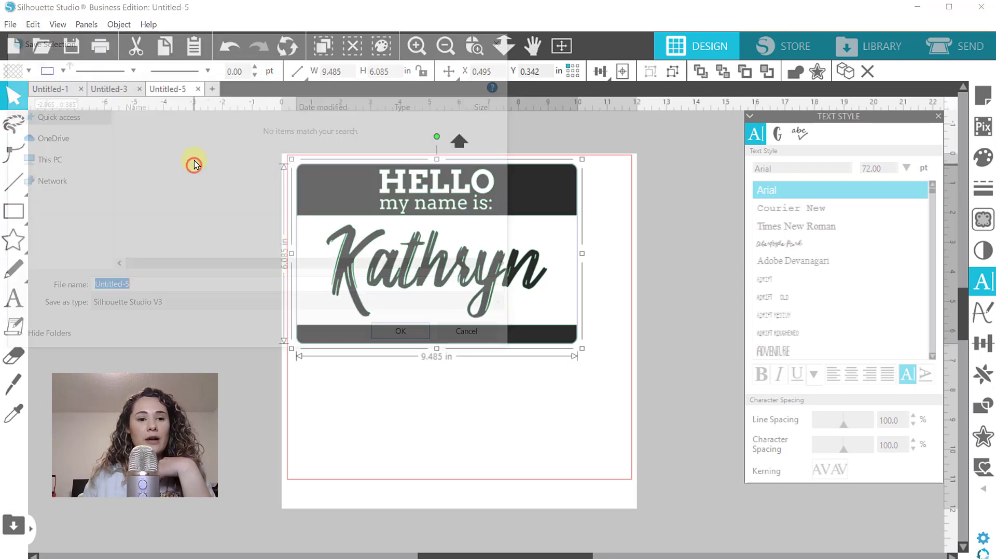
{"action": "left_click", "coordinate": [148, 309]}
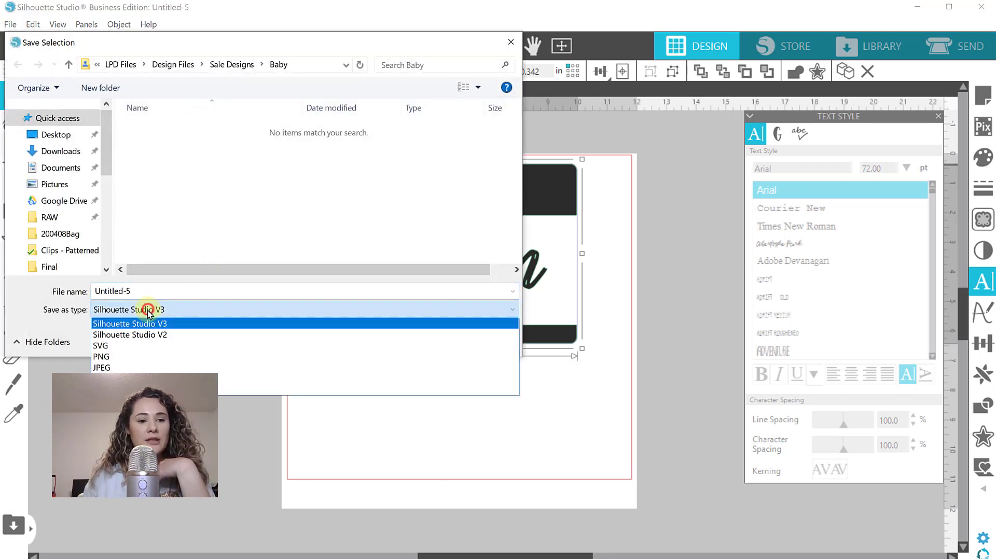
{"action": "left_click", "coordinate": [128, 346]}
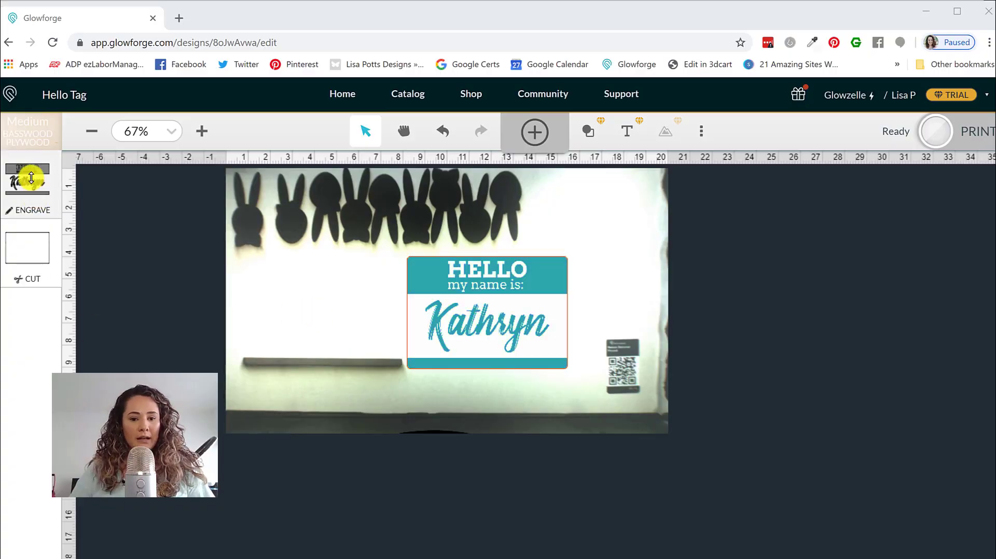
{"action": "left_click", "coordinate": [556, 262]}
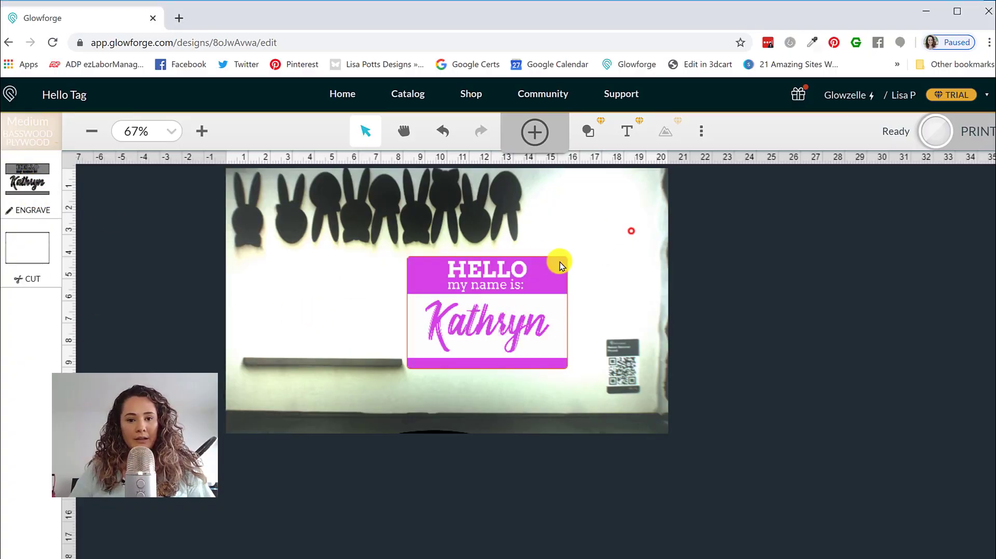
{"action": "left_click", "coordinate": [15, 179]}
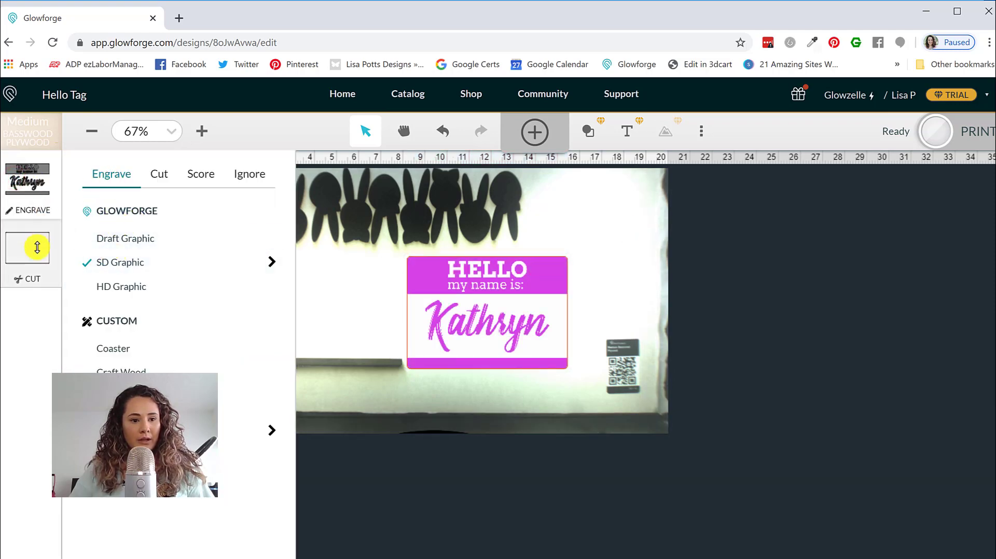
{"action": "left_click", "coordinate": [37, 247]}
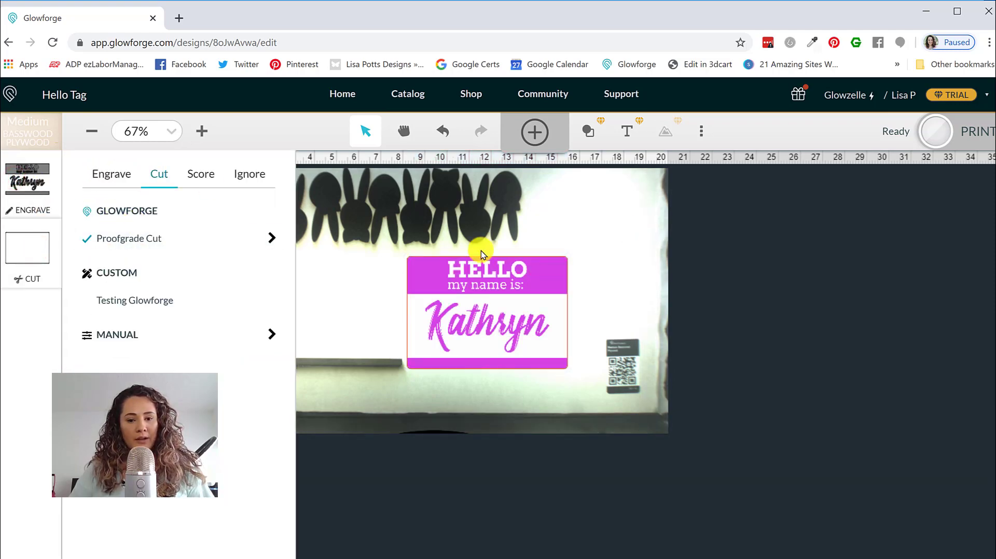
{"action": "left_click", "coordinate": [618, 244]}
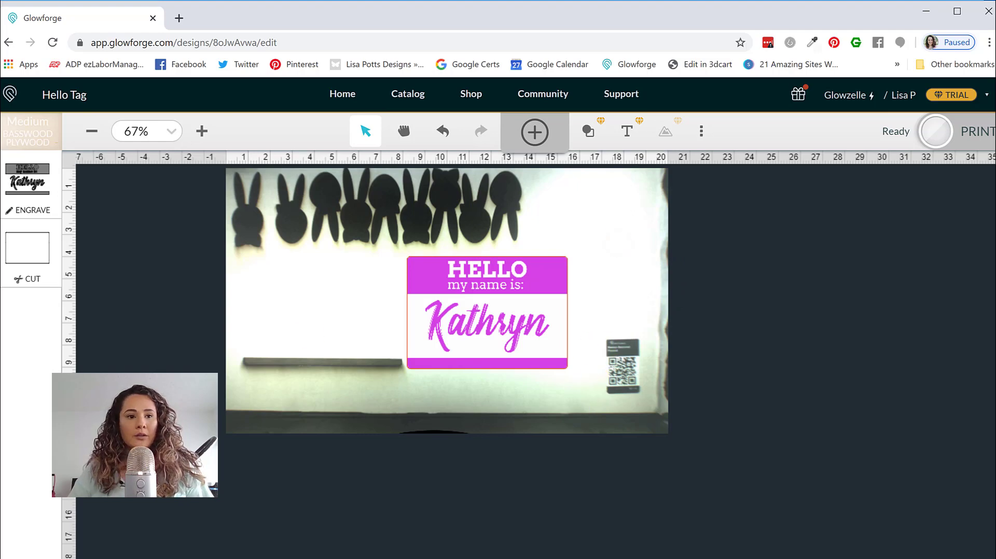
{"action": "left_click", "coordinate": [13, 147]}
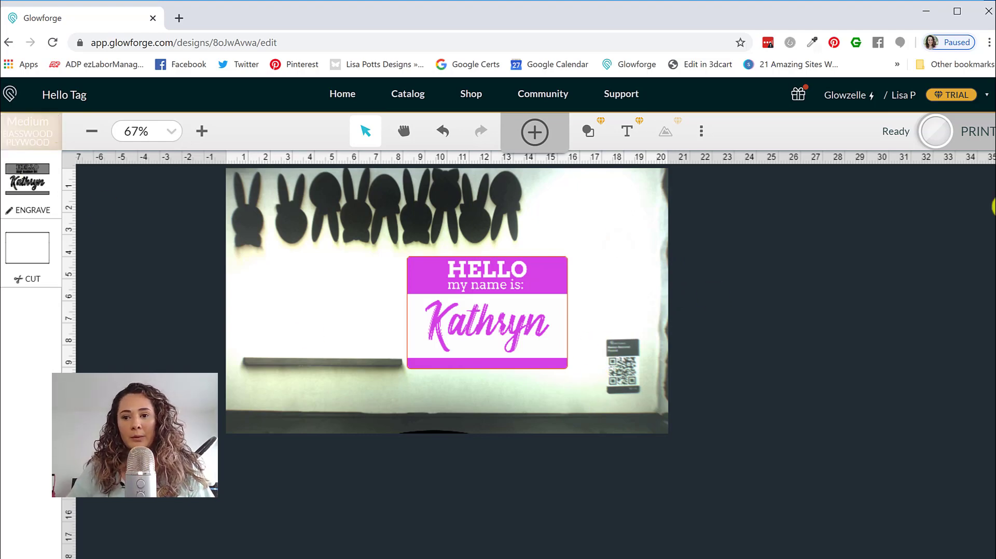